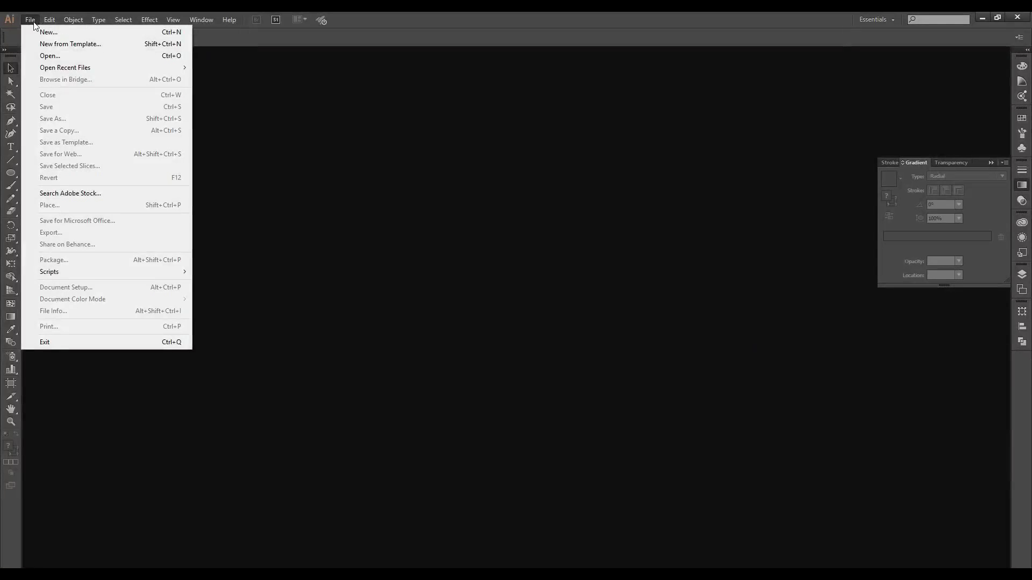
Create a new 1000×1000 pt RGB document and widen its artboard to 1617.1 pt.
click(36, 28)
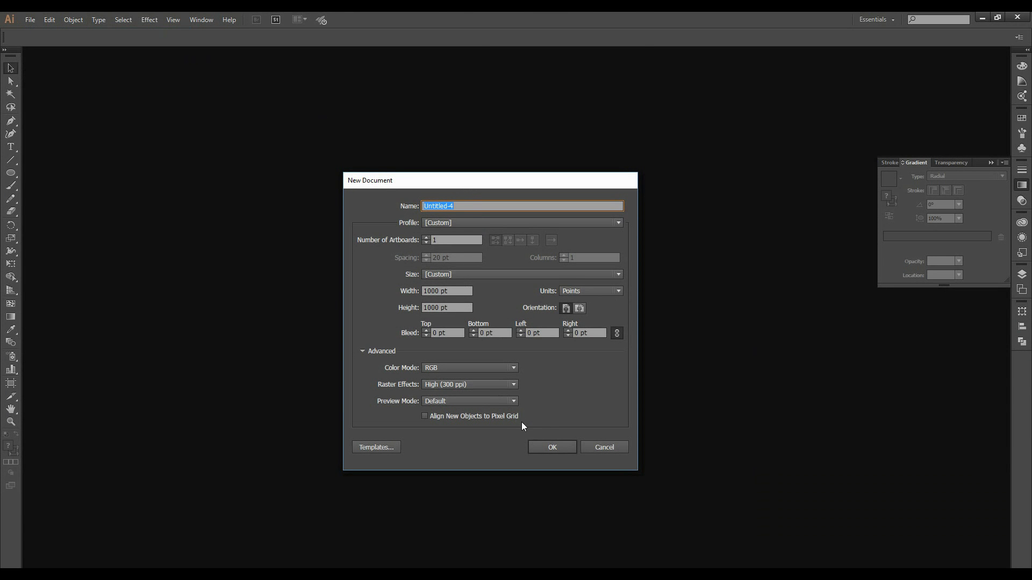
click(545, 446)
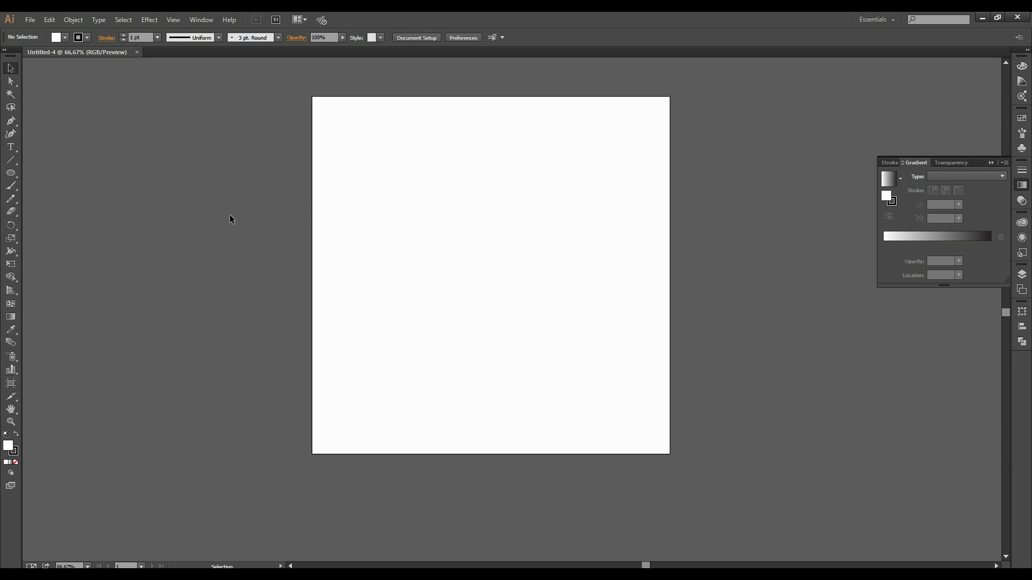
click(10, 384)
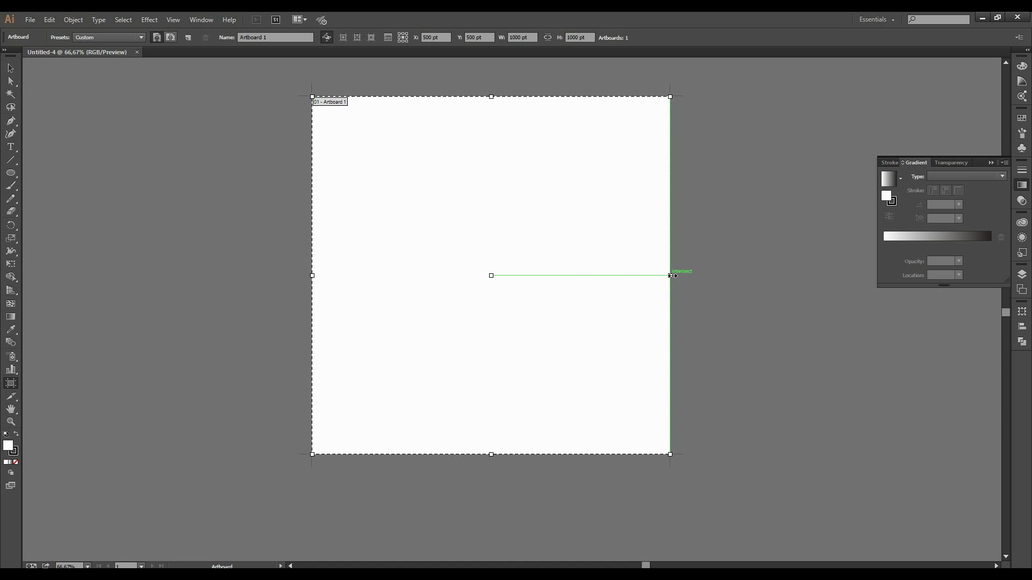
drag(683, 275, 782, 288)
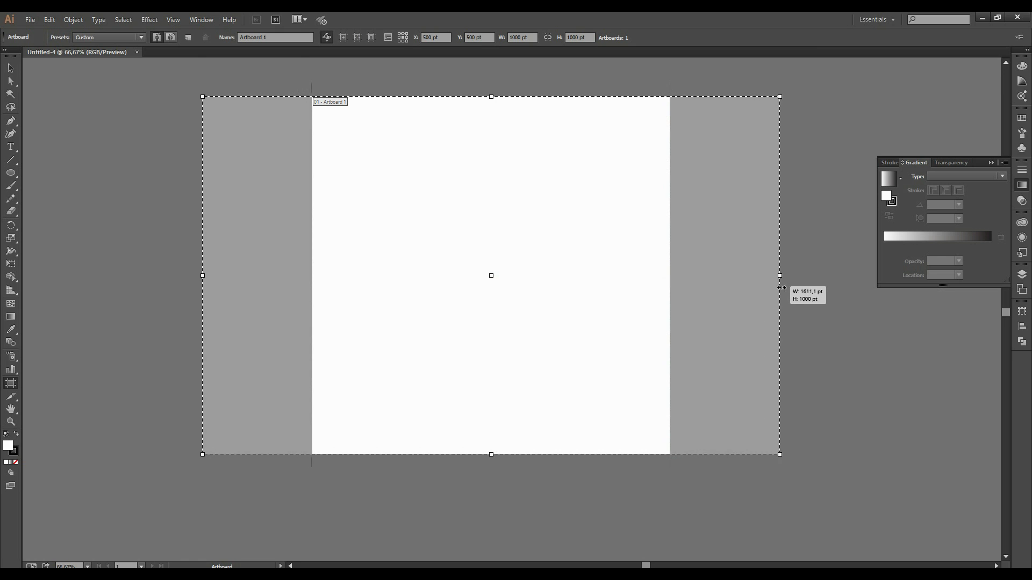
click(10, 70)
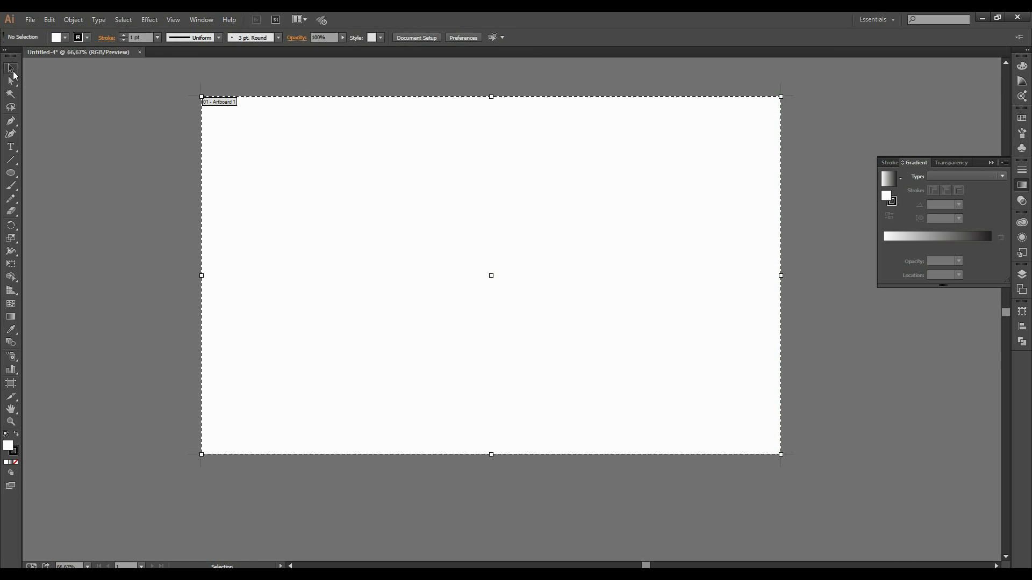
drag(10, 173, 43, 173)
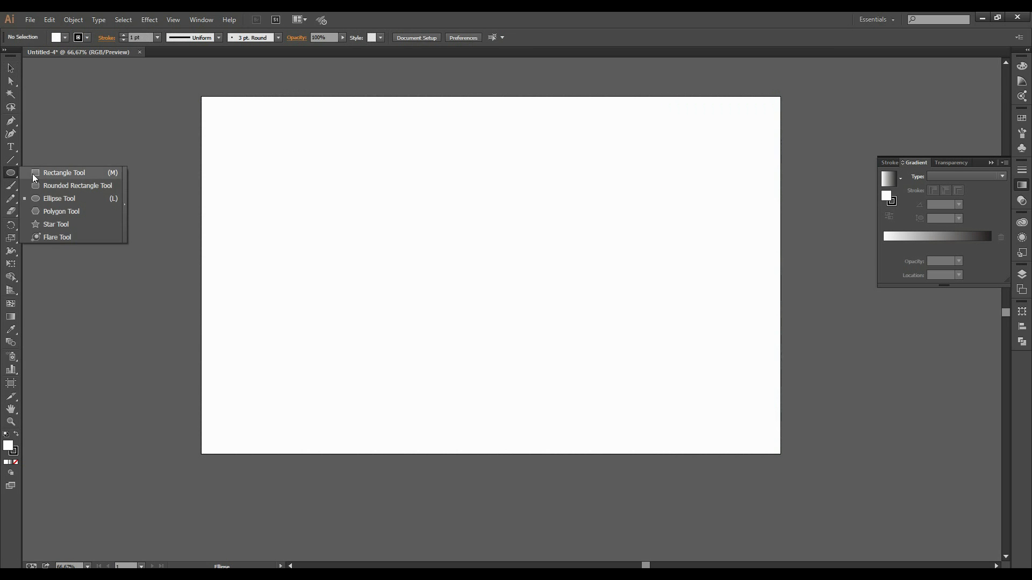
Draw an artboard-sized rectangle with a diagonal white-to-black linear gradient, dark at bottom-left.
drag(203, 97, 781, 453)
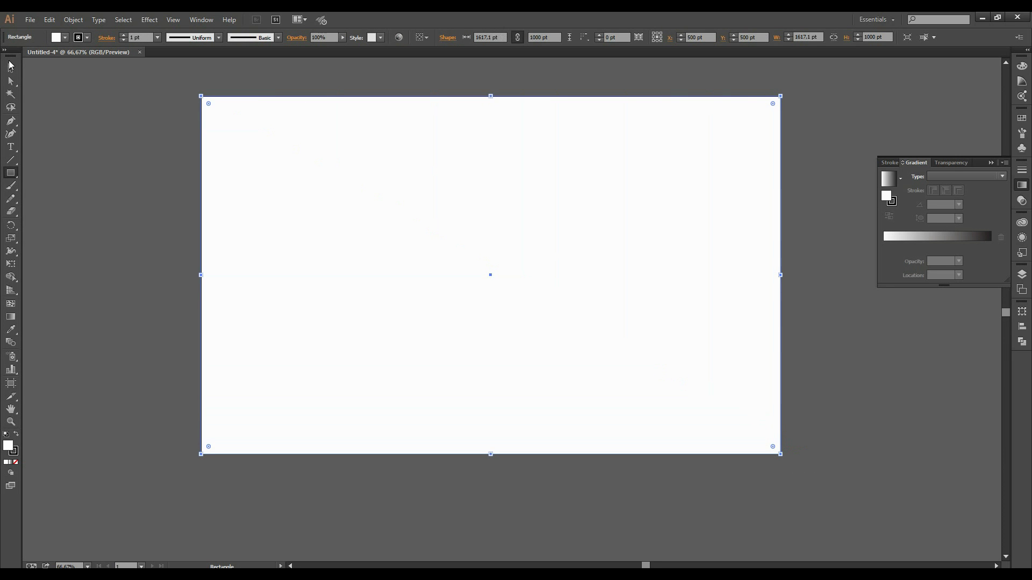
click(10, 67)
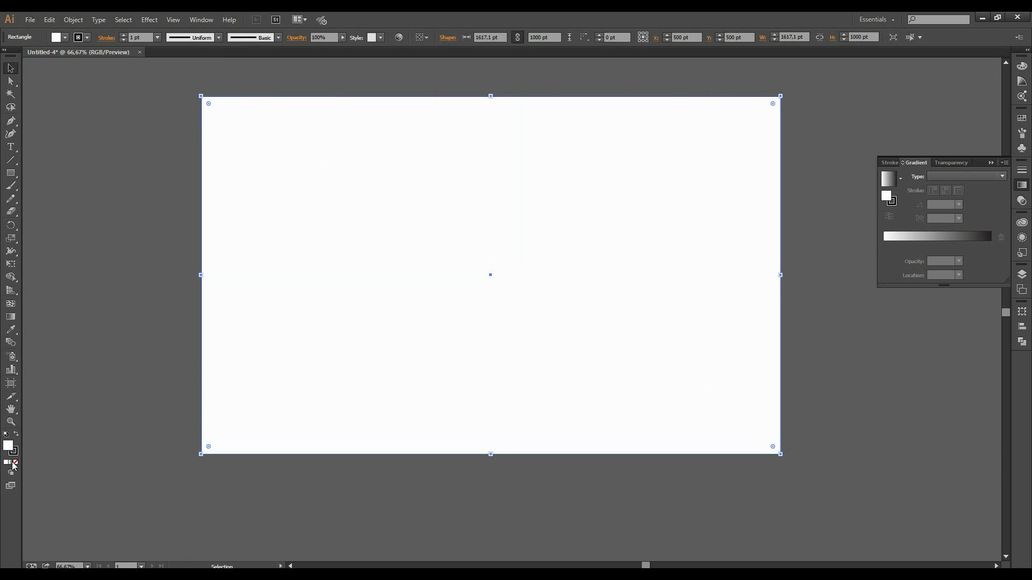
click(12, 462)
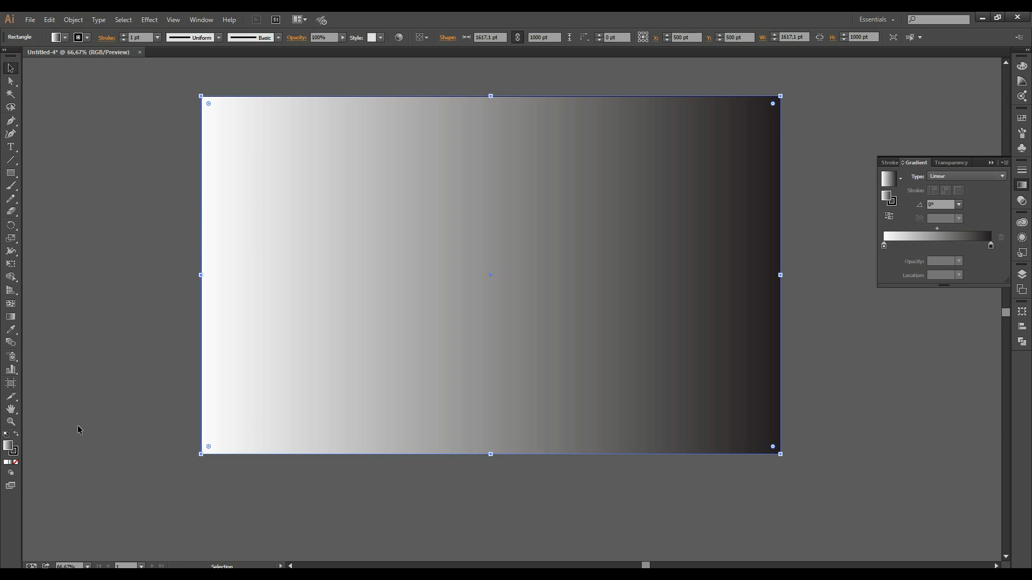
click(11, 317)
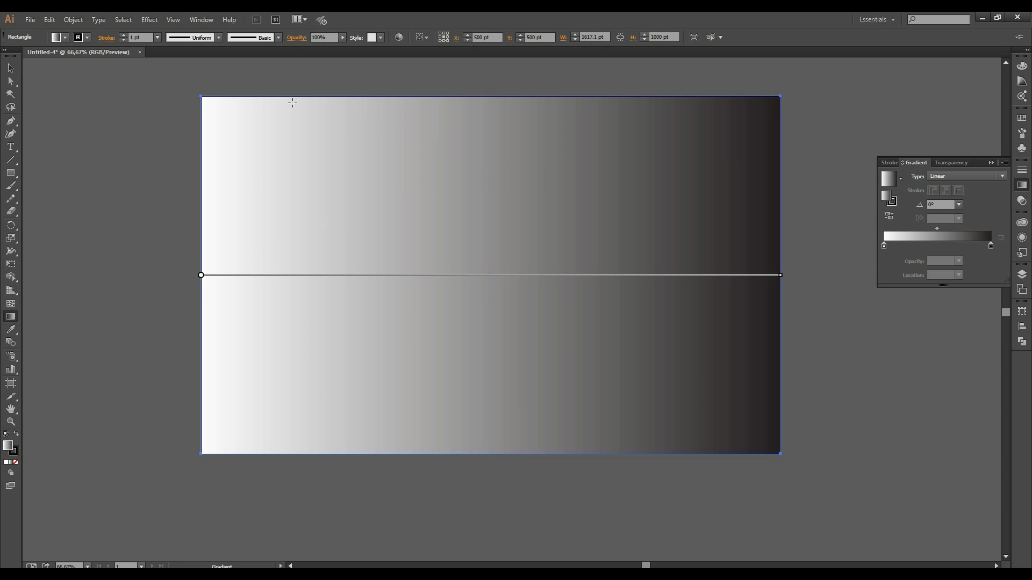
drag(371, 103, 506, 468)
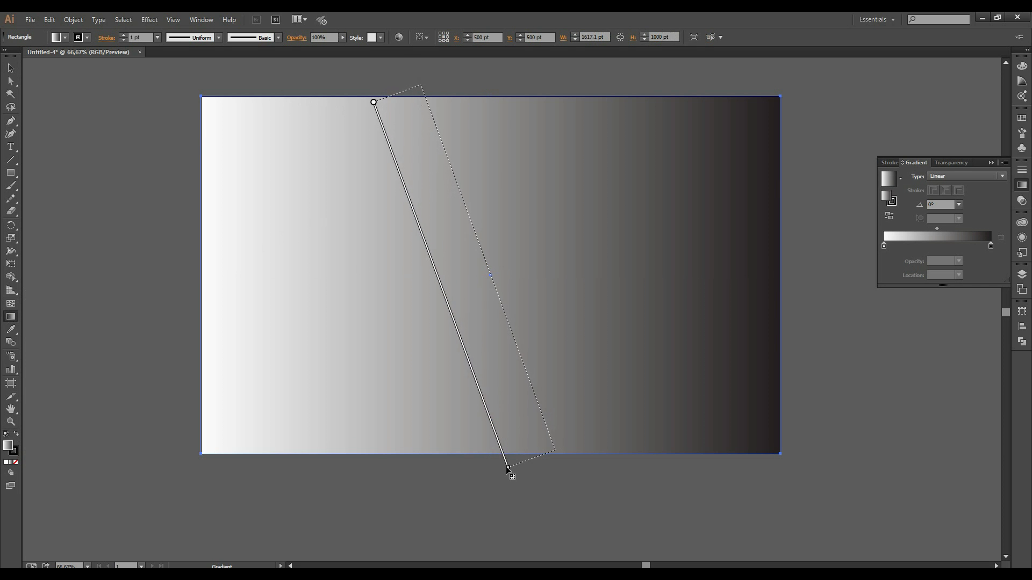
drag(412, 463, 248, 461)
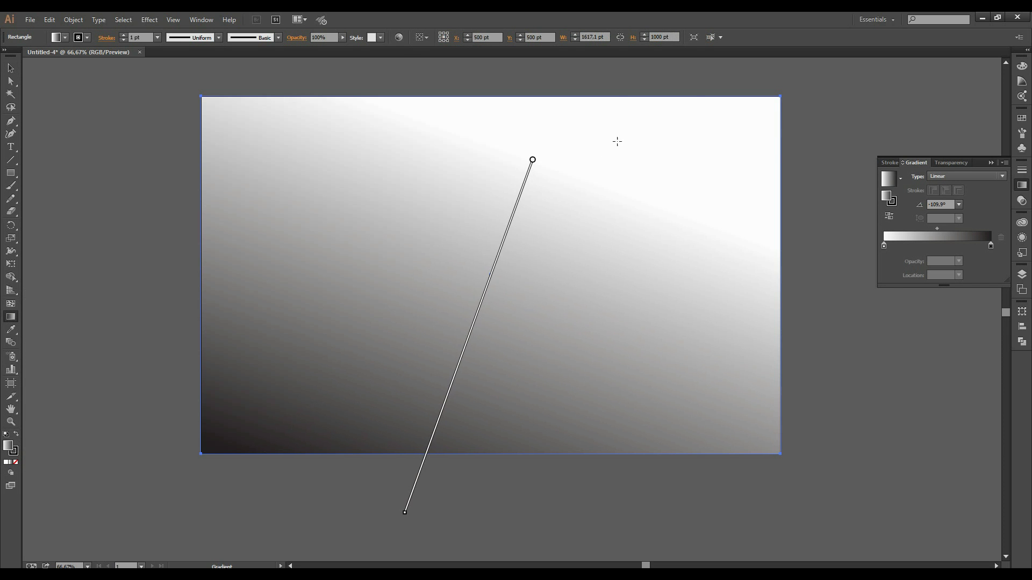
mouse_move(692, 106)
mouse_down()
mouse_move(692, 274)
mouse_move(310, 521)
mouse_up()
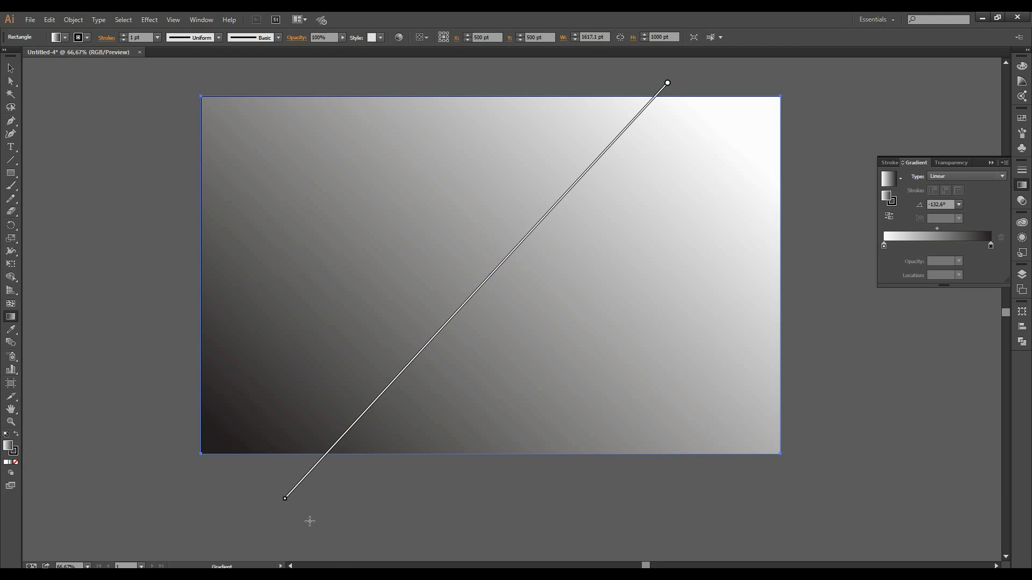
Recolour the gradient stops: left stop pale grey, right stop from black to light grey.
double_click(884, 246)
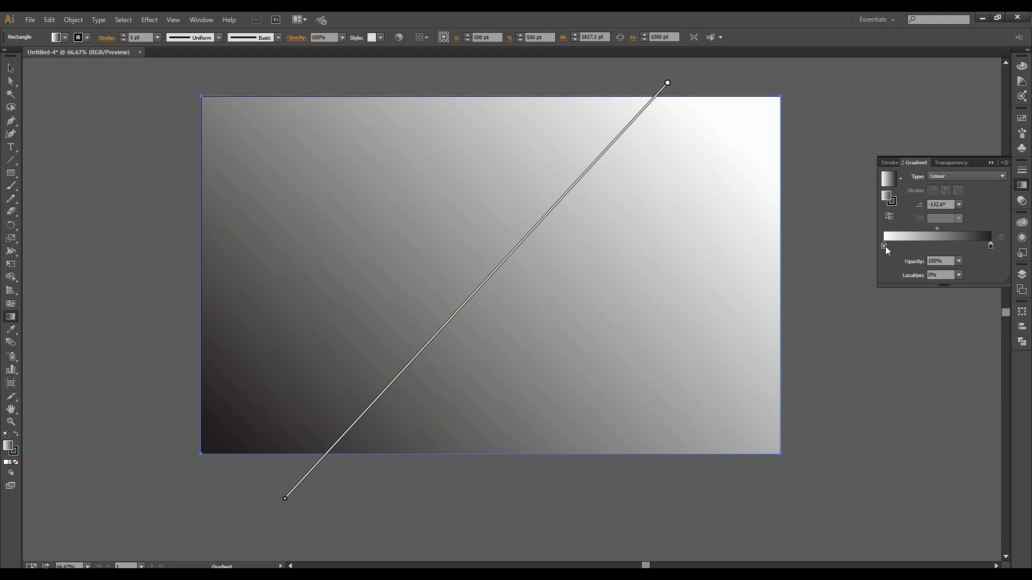
drag(904, 288, 907, 291)
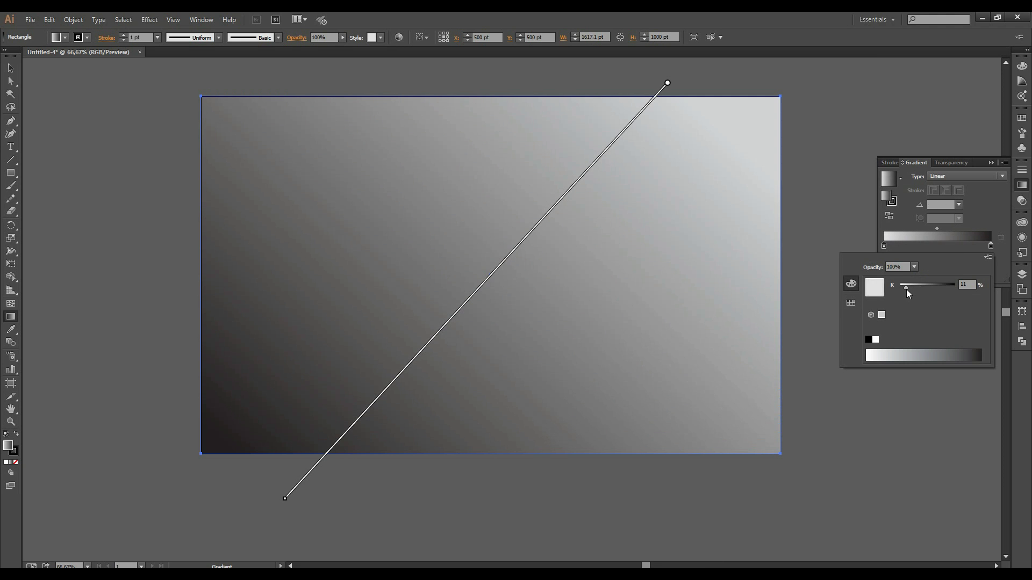
click(991, 246)
double_click(991, 246)
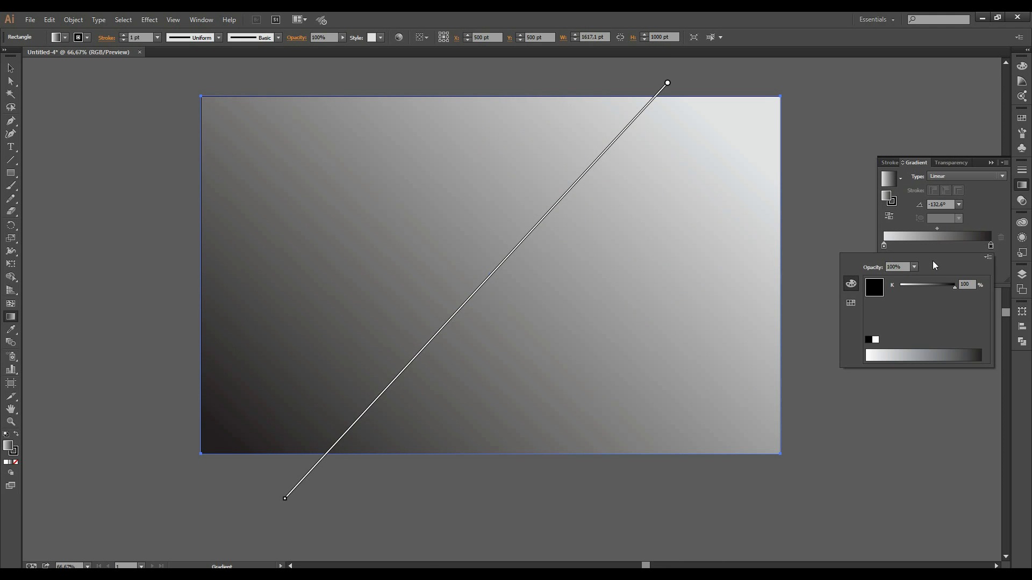
drag(940, 290, 917, 288)
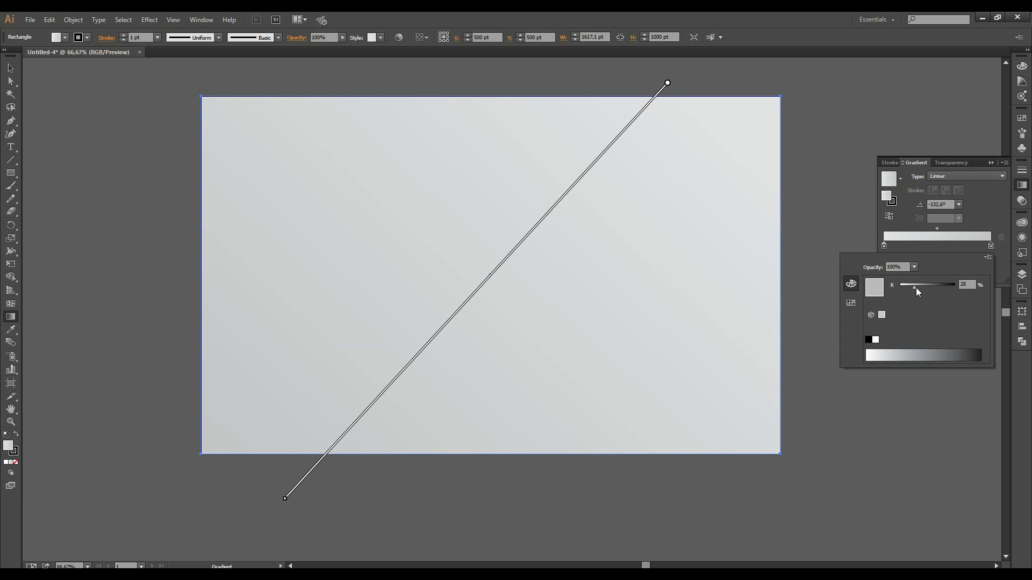
click(884, 246)
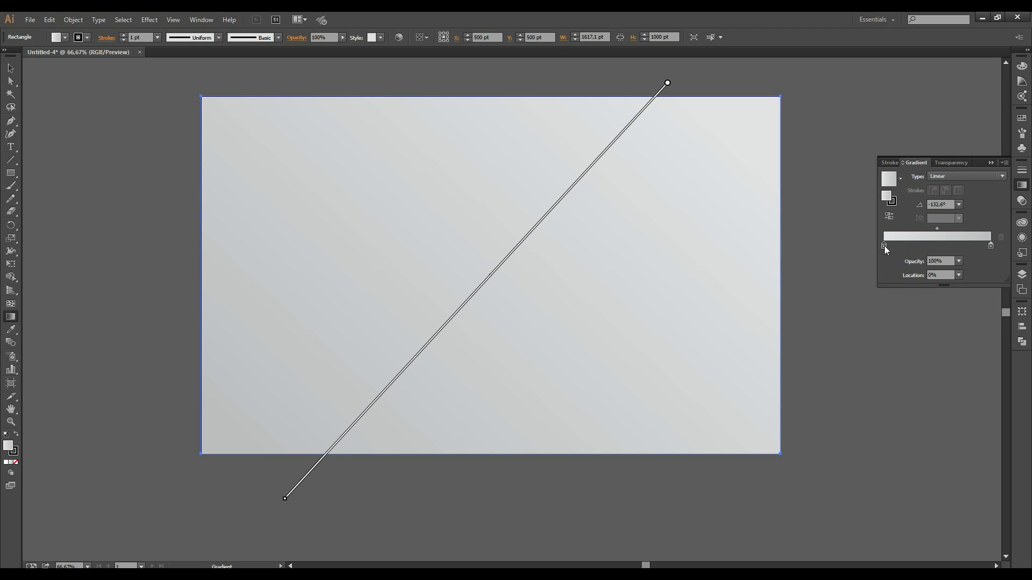
double_click(885, 246)
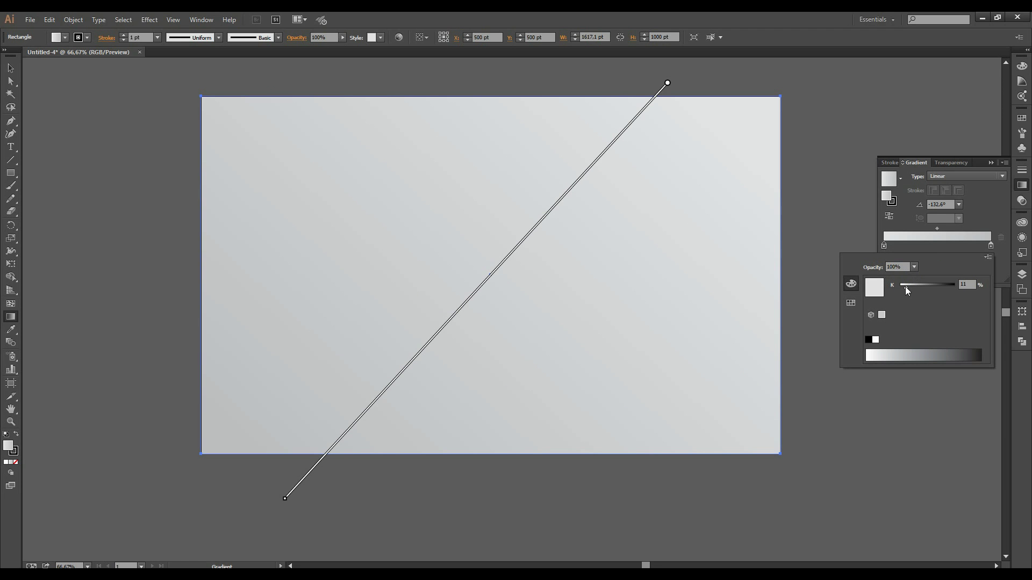
click(991, 245)
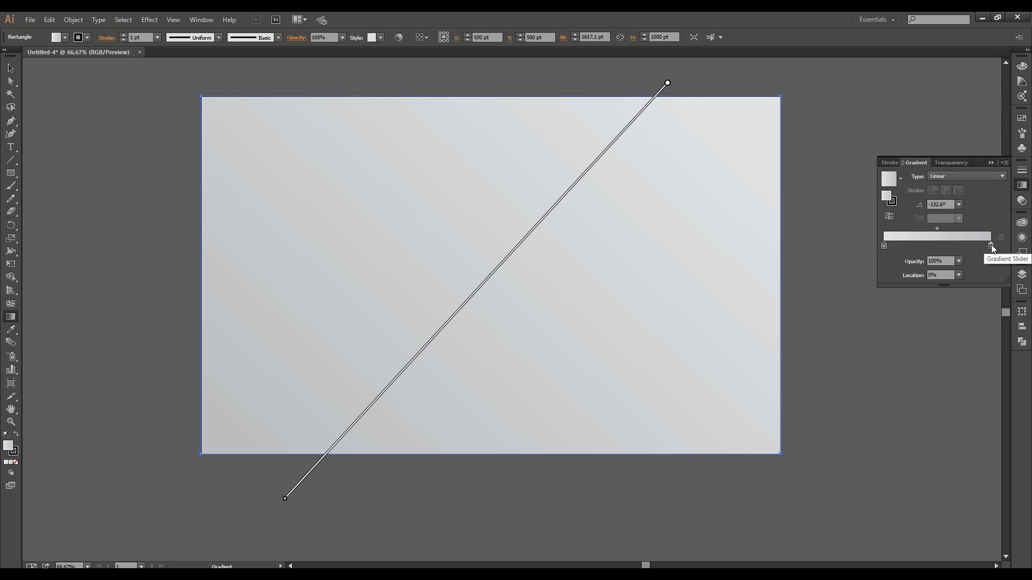
Refine the stops so the left is pure white and the right is pale grey.
double_click(885, 246)
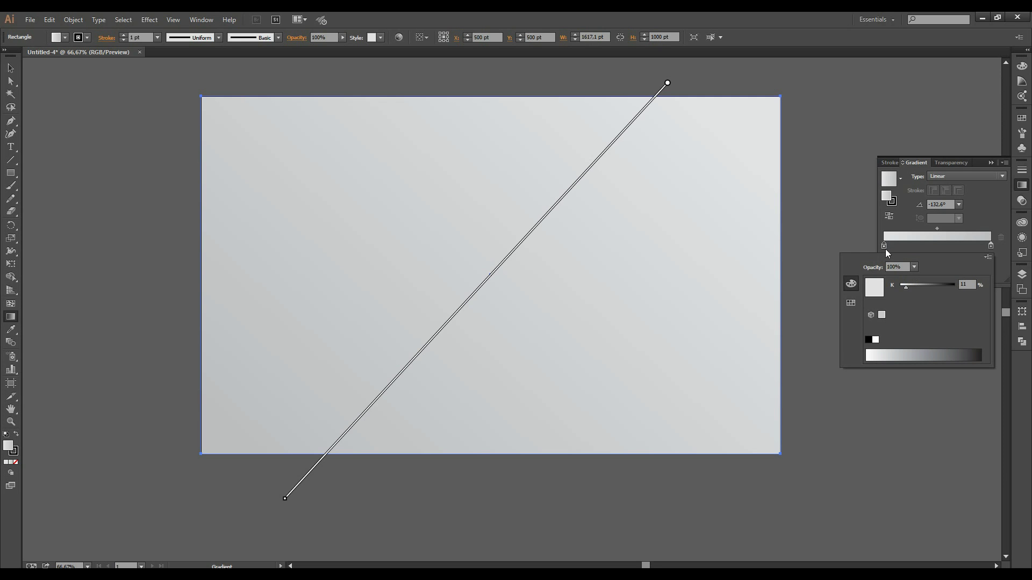
mouse_move(906, 289)
mouse_down()
mouse_move(897, 288)
mouse_move(912, 288)
mouse_up()
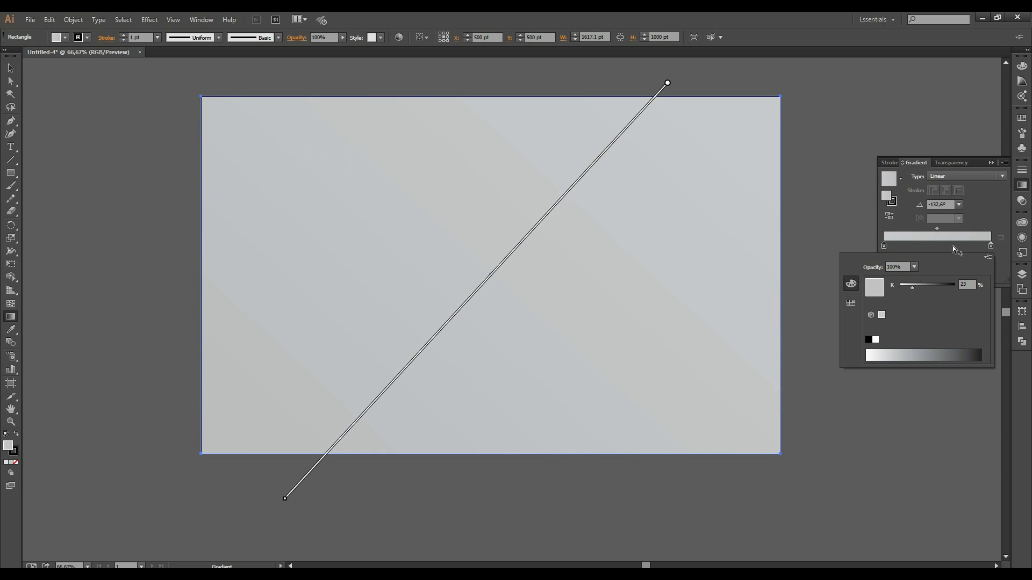
click(991, 246)
double_click(991, 246)
drag(911, 287, 911, 288)
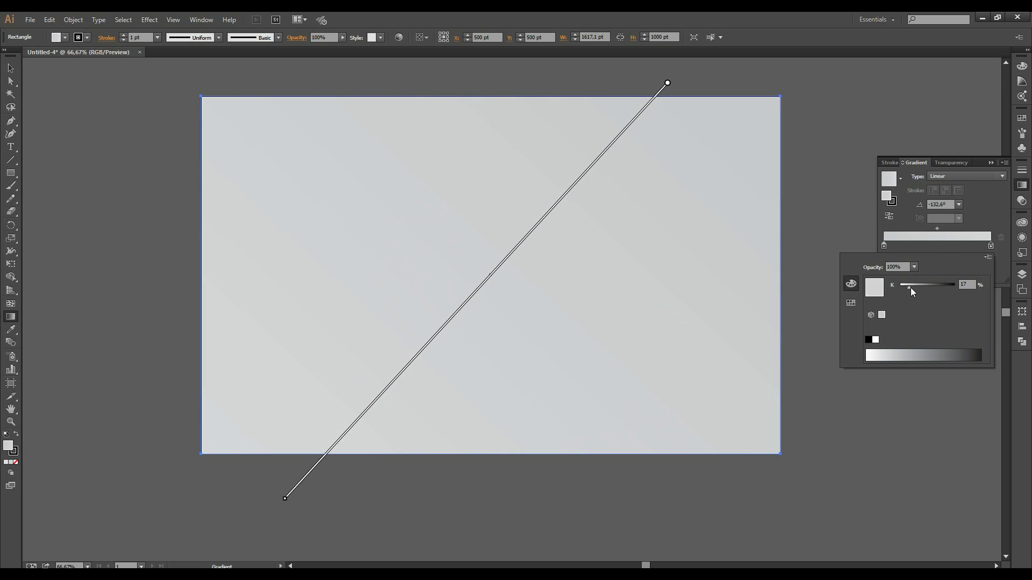
click(990, 162)
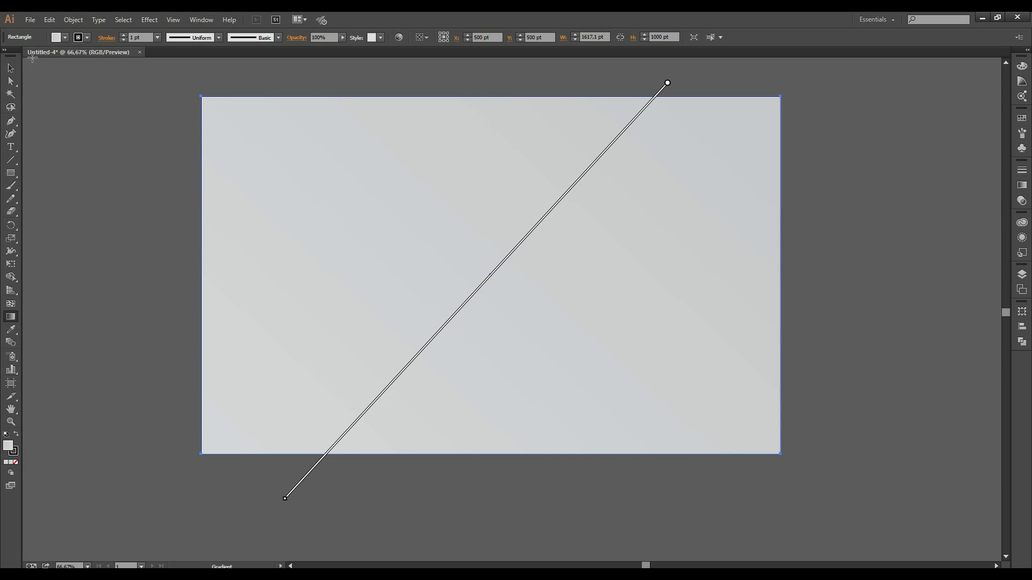
Remove the background rectangle's outline stroke and reselect the rectangle.
click(9, 69)
click(106, 138)
click(313, 182)
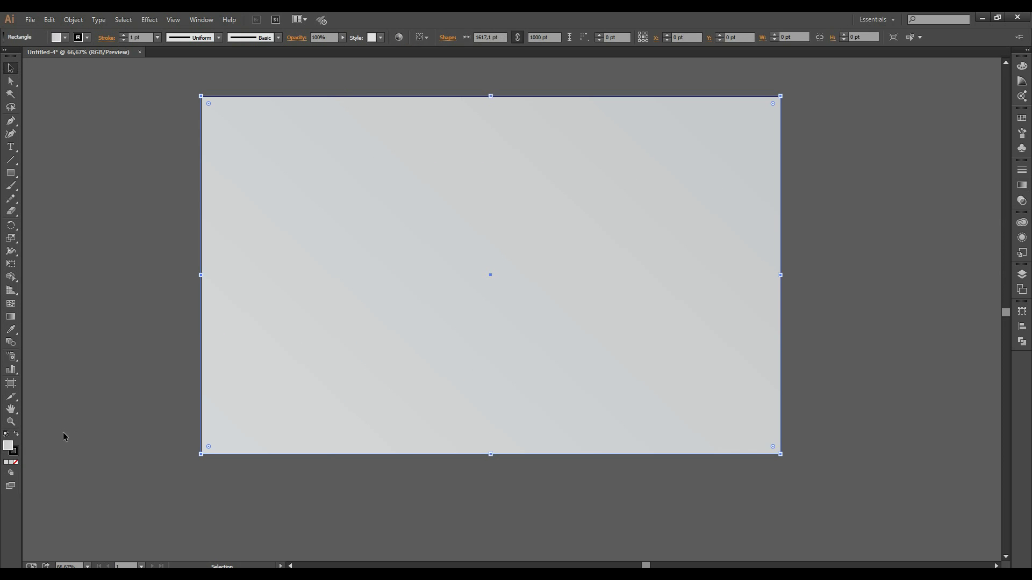
click(14, 454)
click(15, 462)
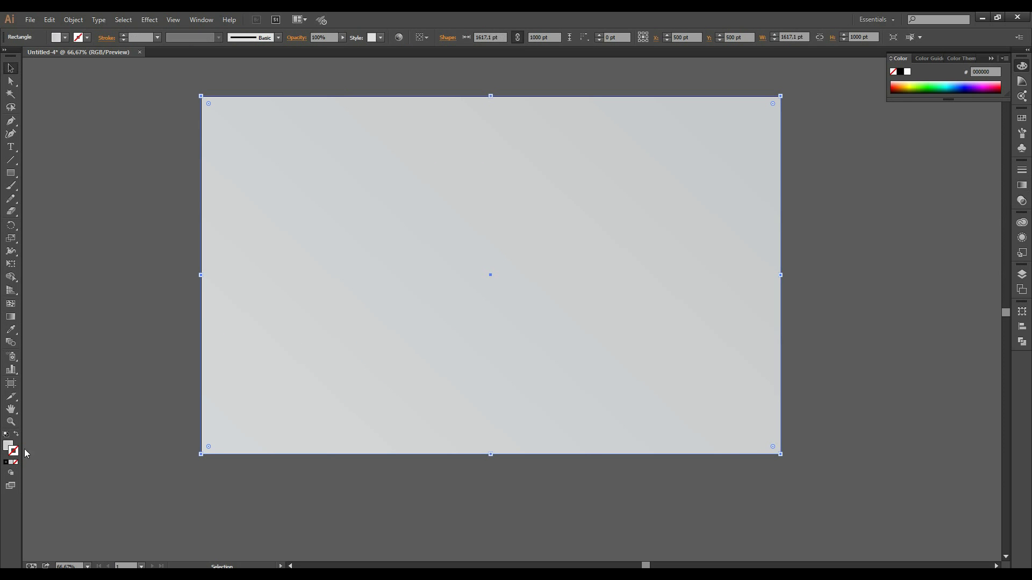
click(193, 183)
click(244, 127)
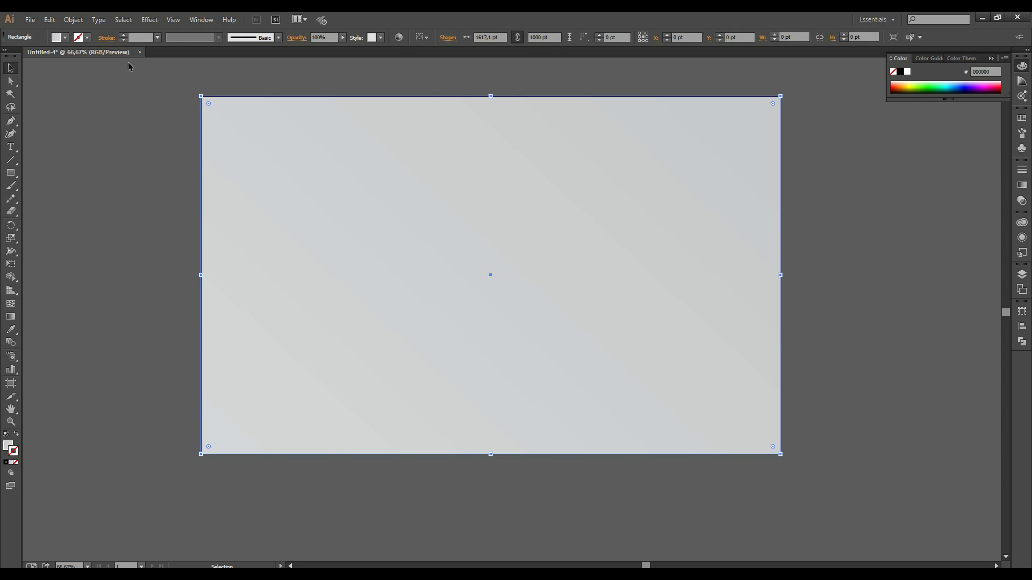
Lock the background rectangle and select the Ellipse tool from the shape flyout.
click(73, 19)
mouse_move(111, 108)
click(236, 84)
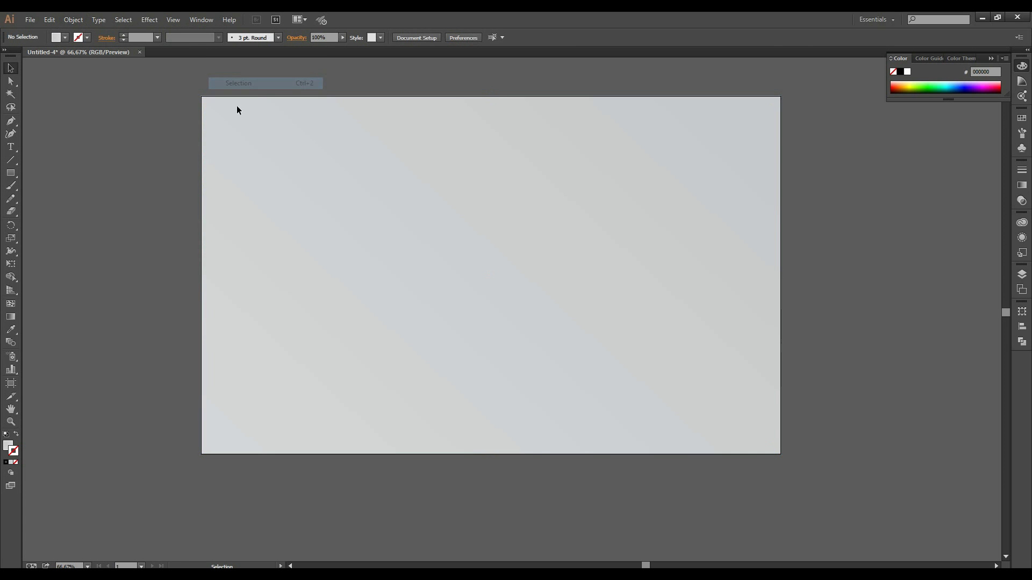
scroll(452, 237, up, 2)
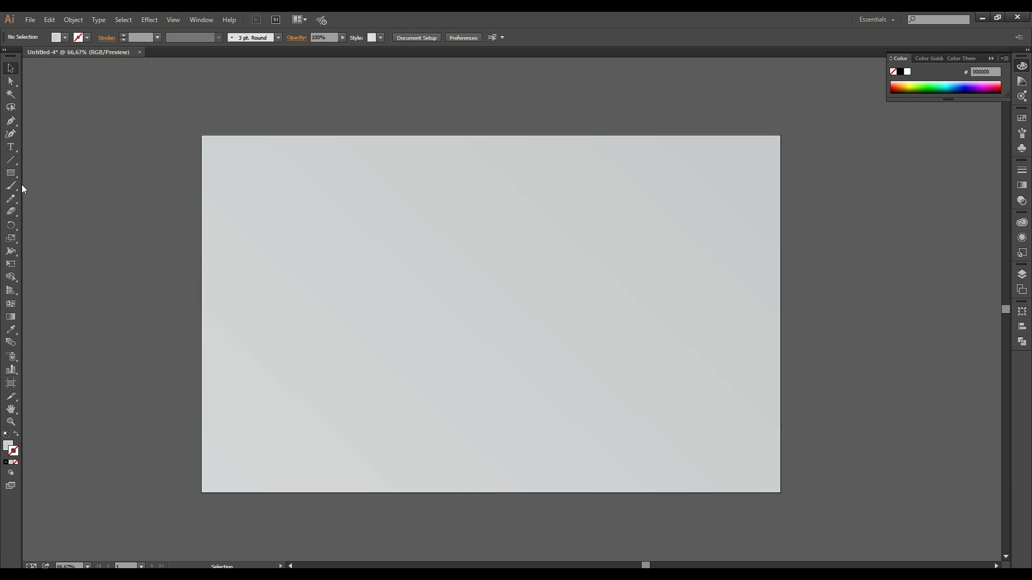
click(10, 173)
click(64, 198)
Draw a large circle in the artboard centre with a grey-to-white gradient fill.
drag(491, 312, 611, 411)
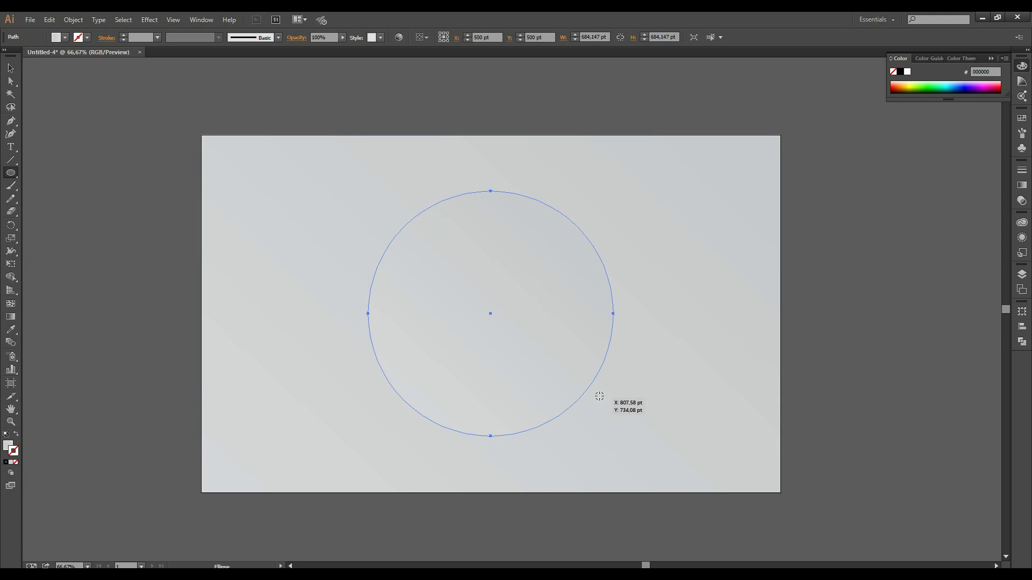
click(11, 464)
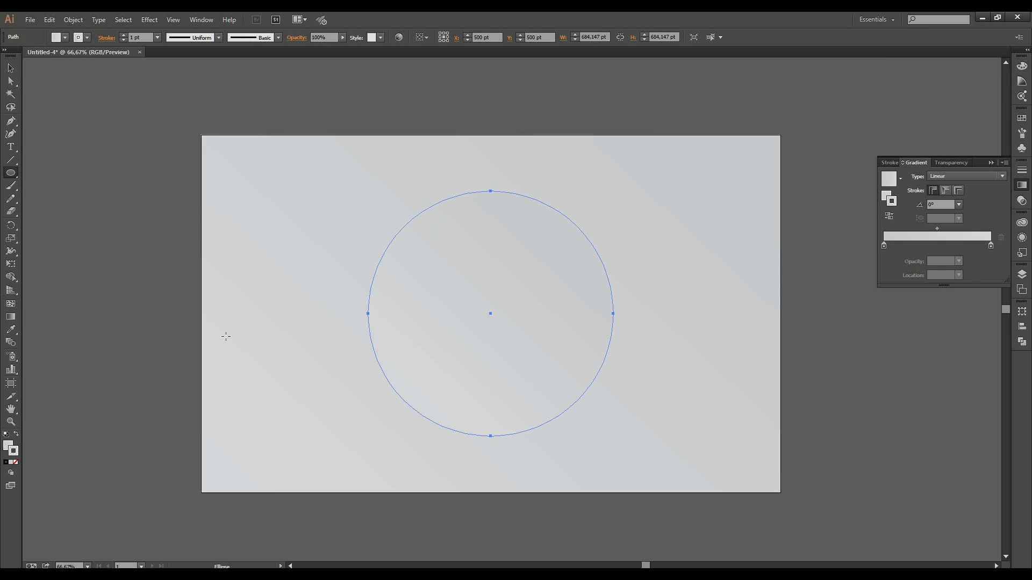
double_click(883, 245)
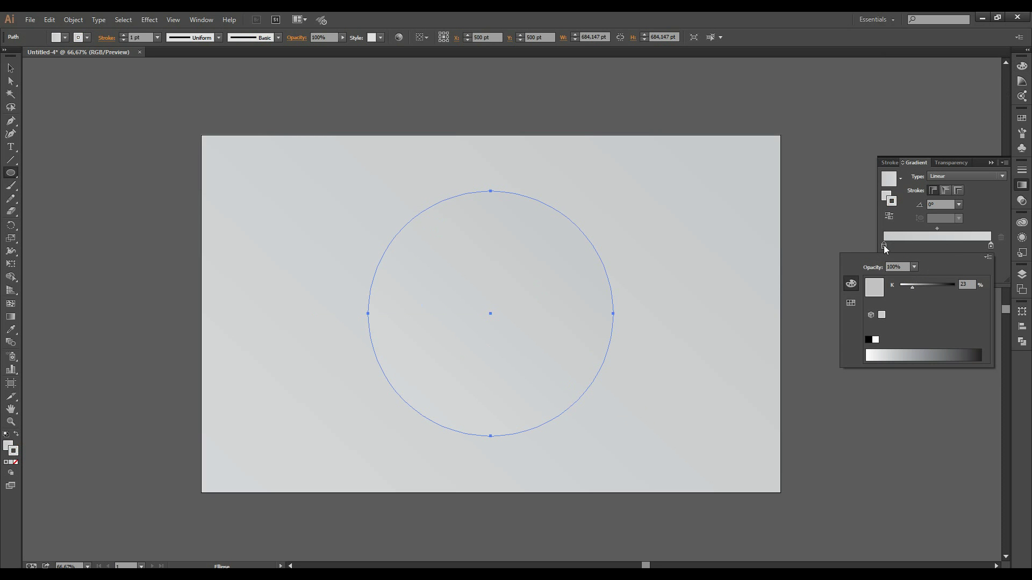
drag(913, 287, 932, 292)
click(989, 245)
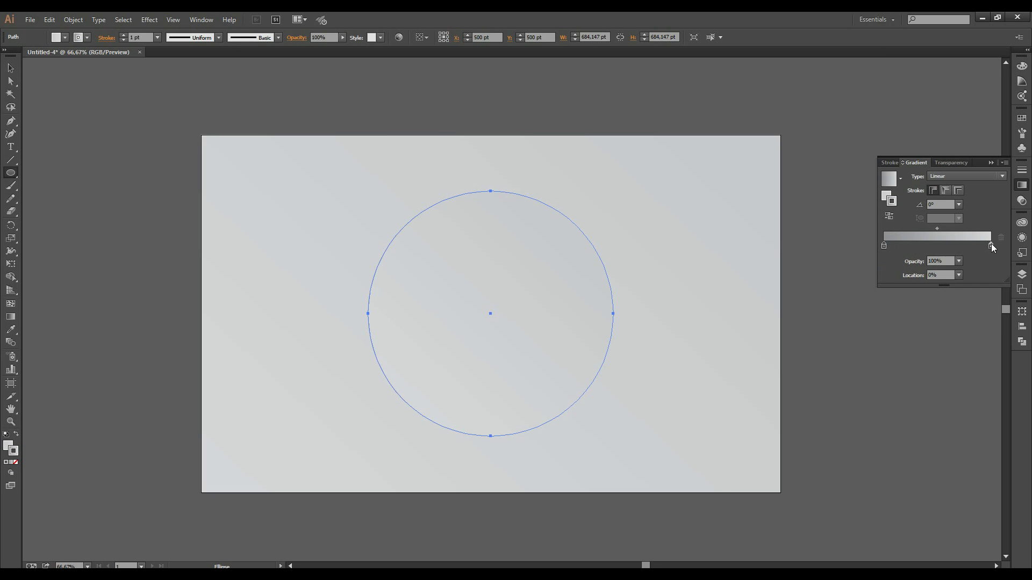
double_click(988, 244)
drag(906, 288, 900, 290)
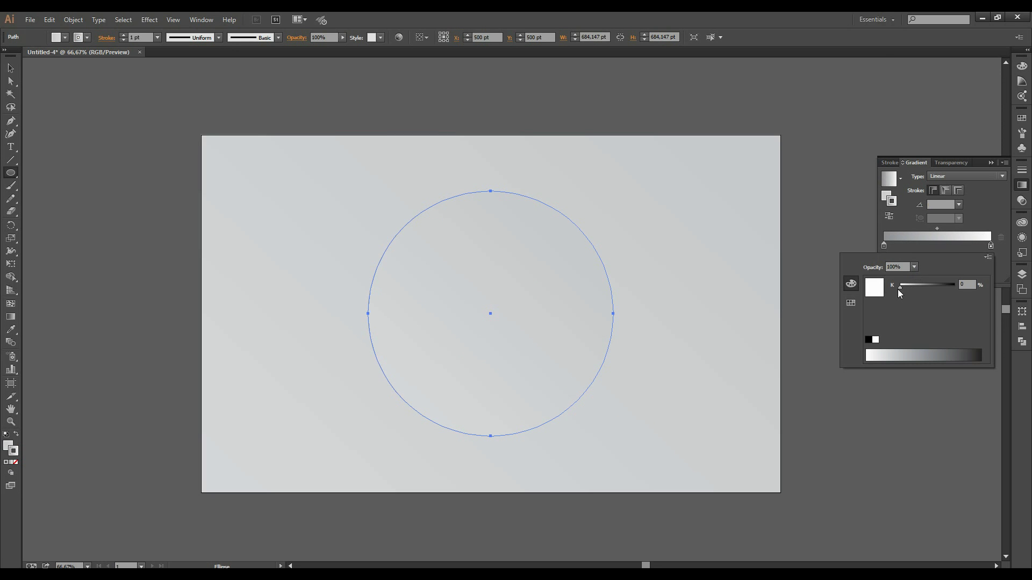
Make the circle's gradient radial and lay its axis diagonally, lower-left to upper-right.
click(965, 176)
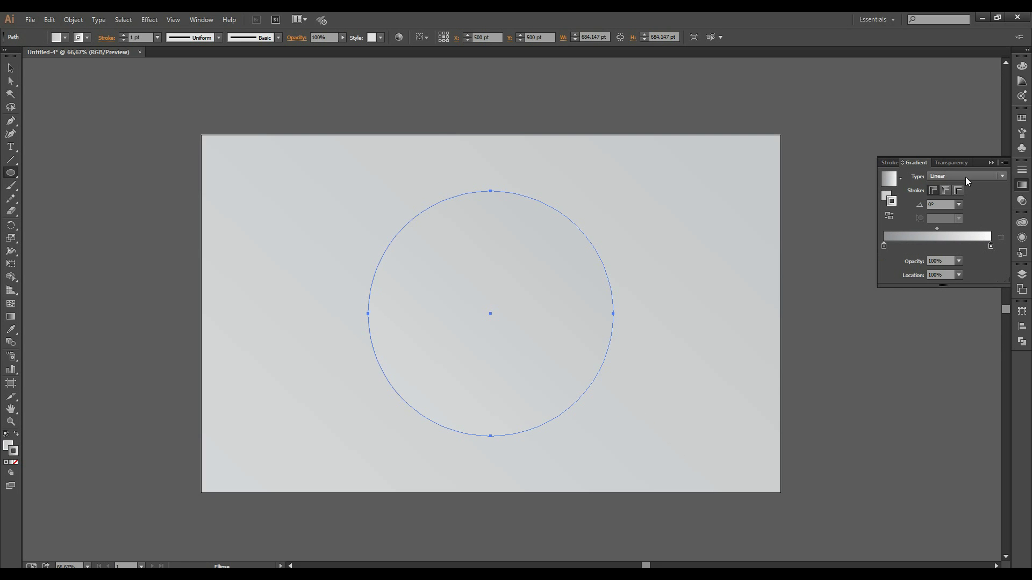
click(956, 199)
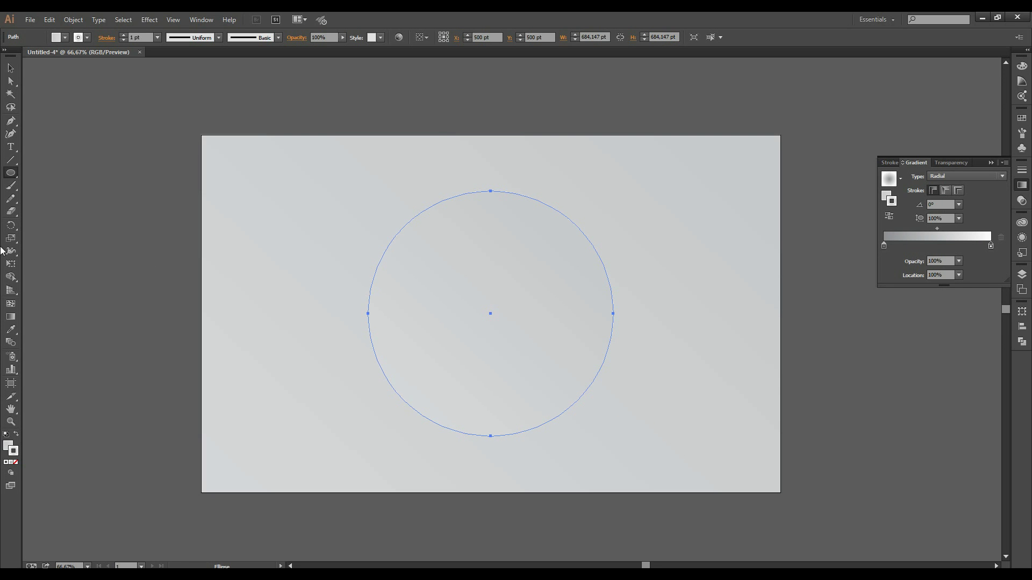
click(11, 316)
drag(414, 397, 557, 242)
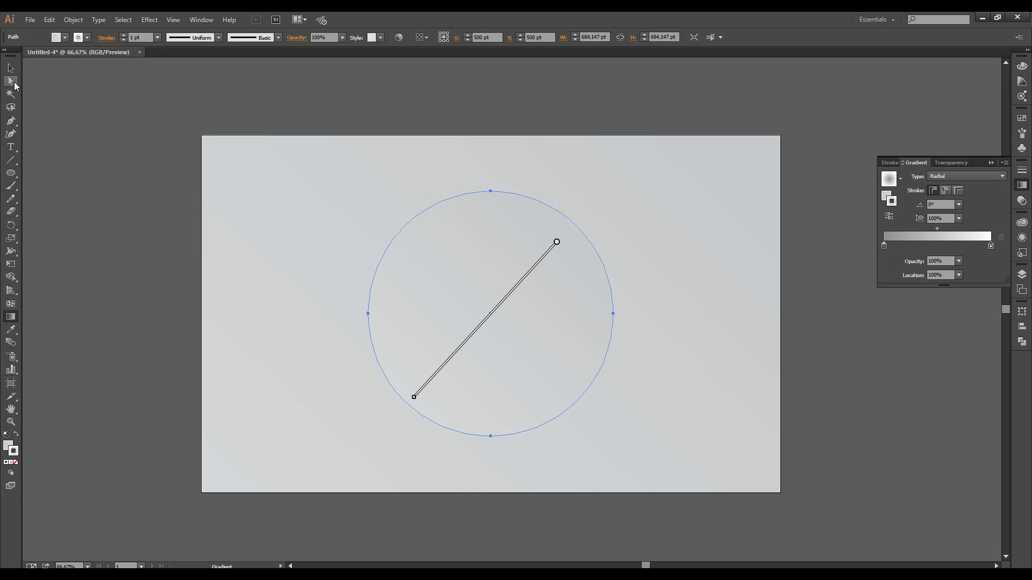
Set the circle's gradient stops to 57% and 1% grey.
click(11, 68)
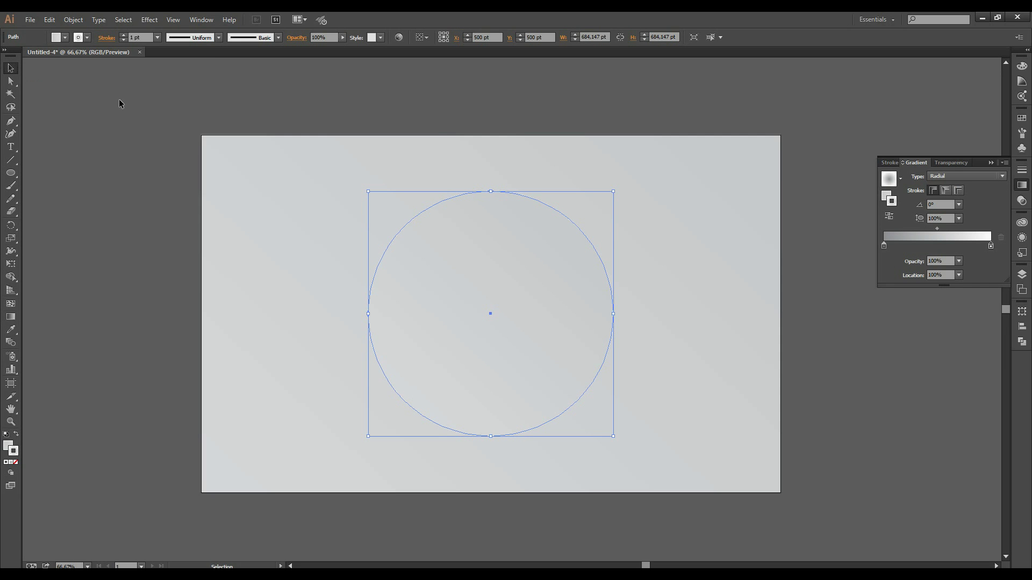
click(8, 445)
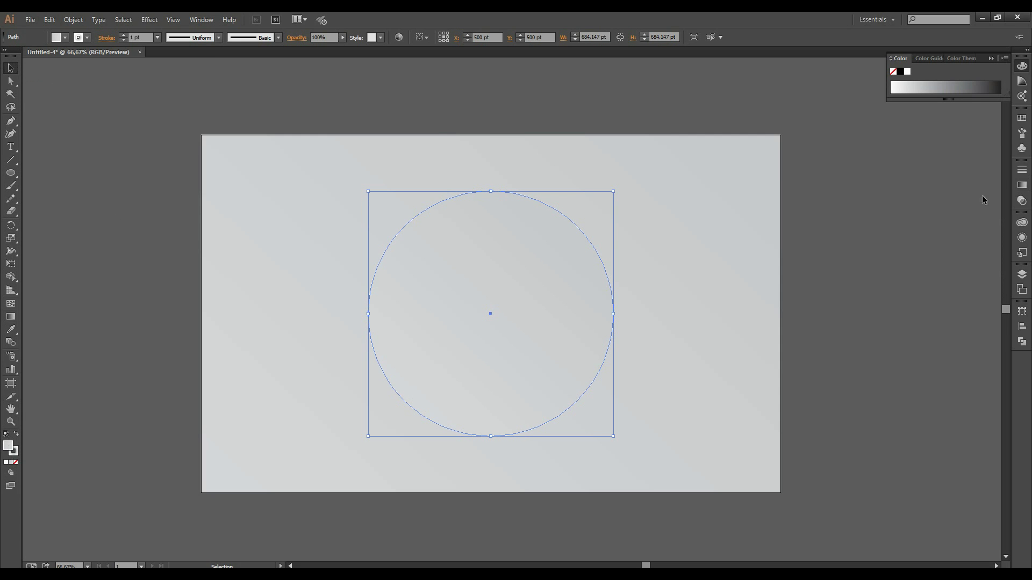
click(1025, 185)
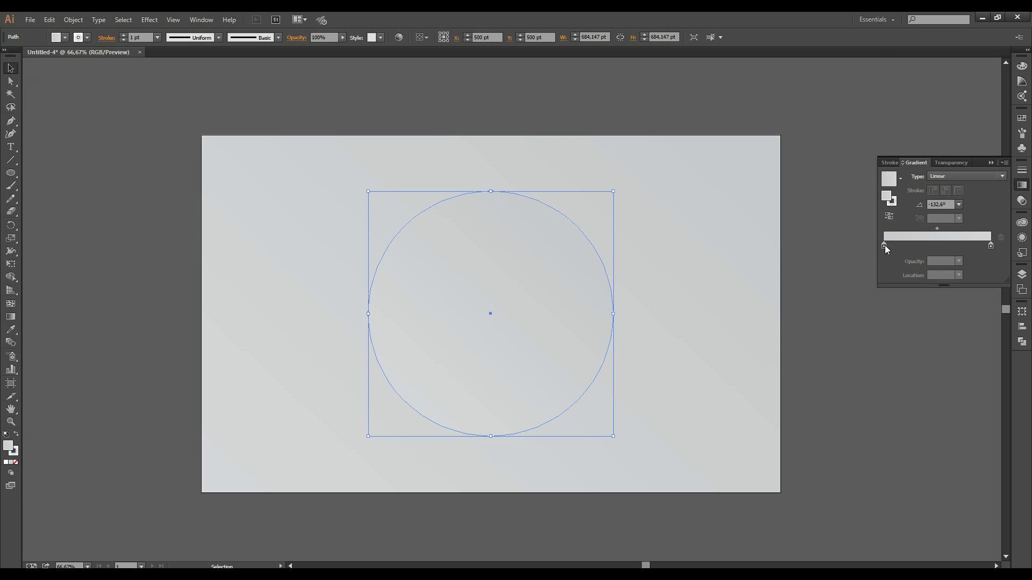
double_click(885, 246)
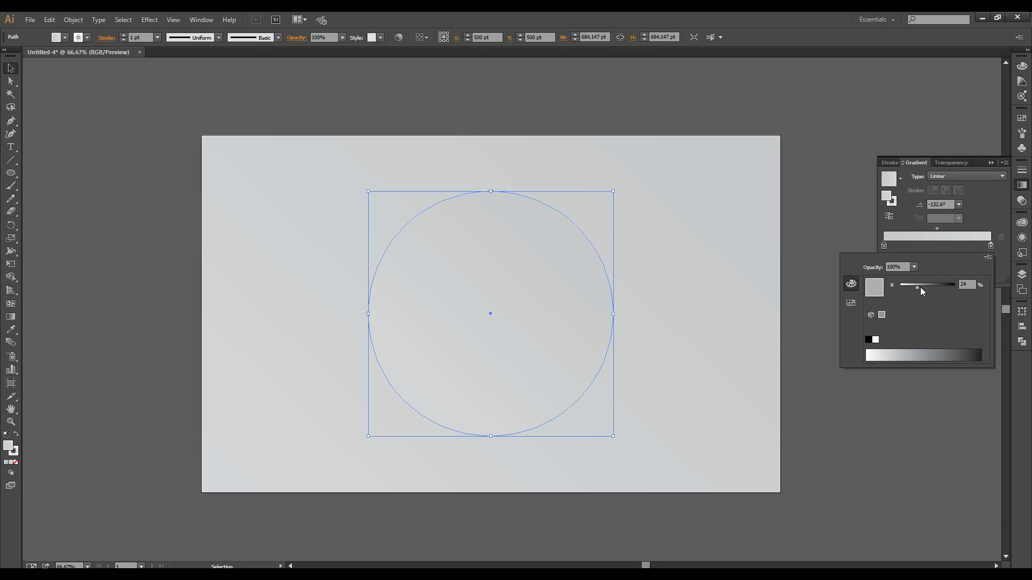
drag(920, 287, 934, 290)
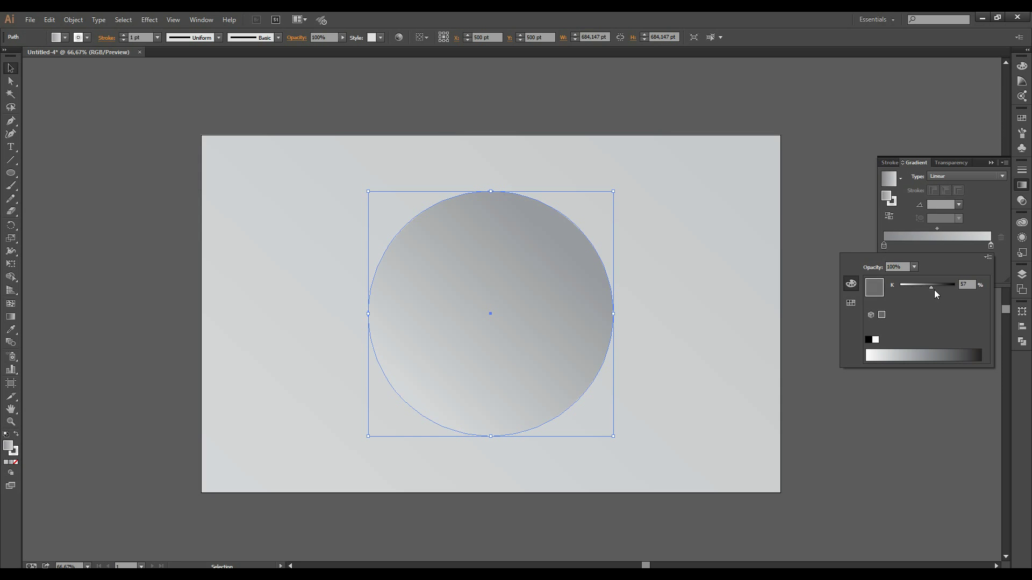
double_click(992, 245)
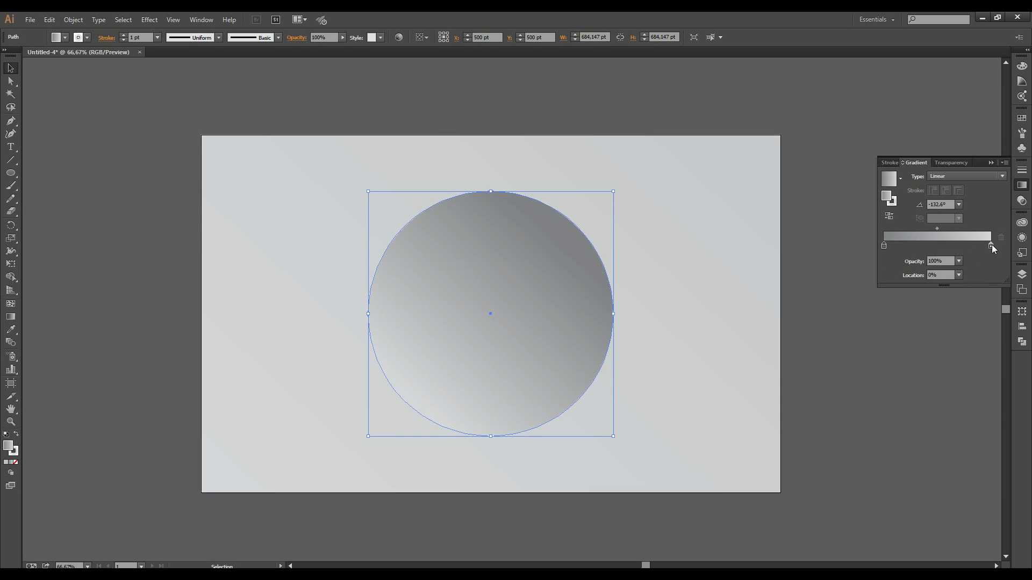
drag(907, 288, 902, 288)
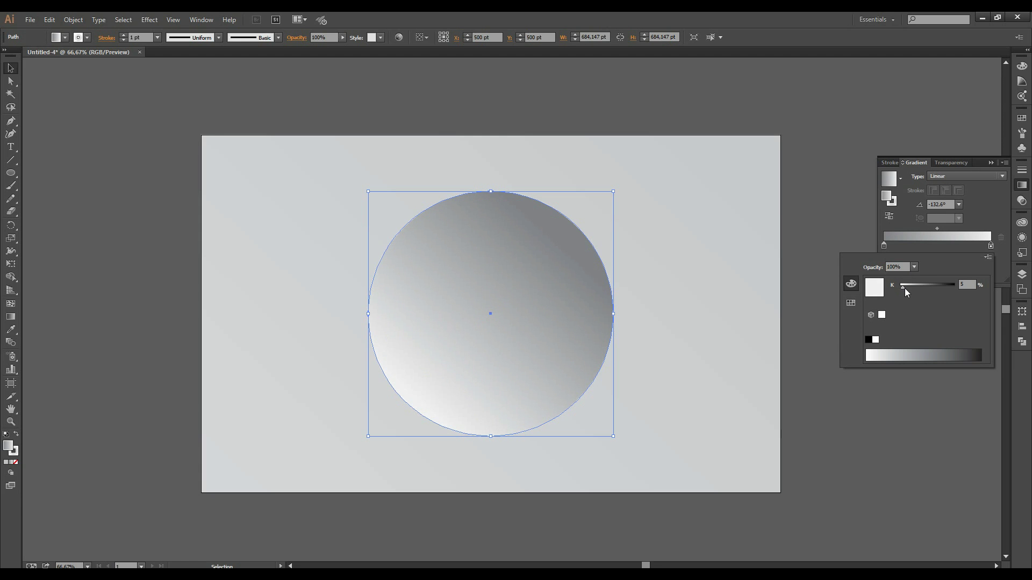
Switch the gradient to radial and reverse it so the centre is white.
click(955, 189)
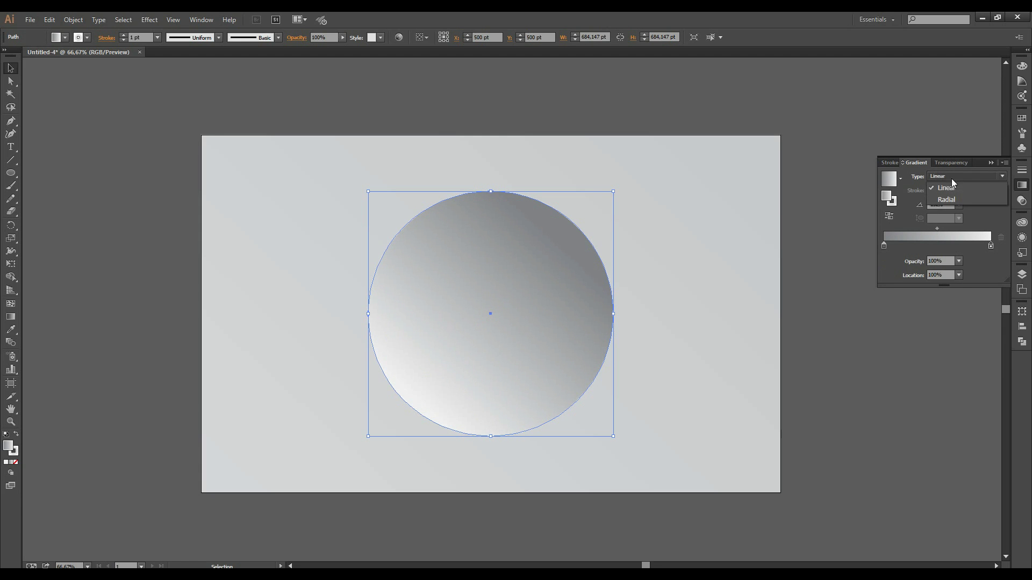
click(955, 197)
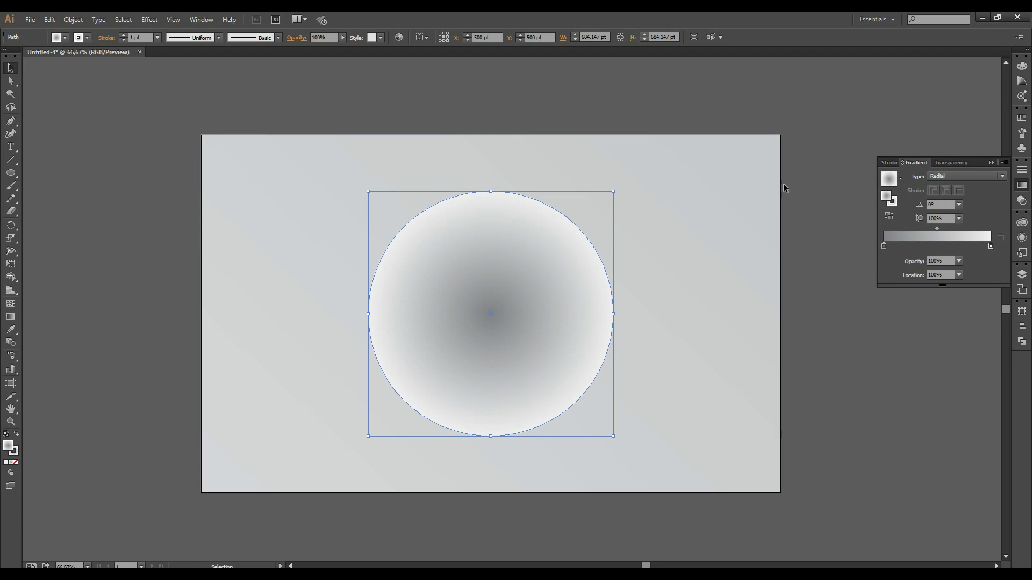
click(889, 216)
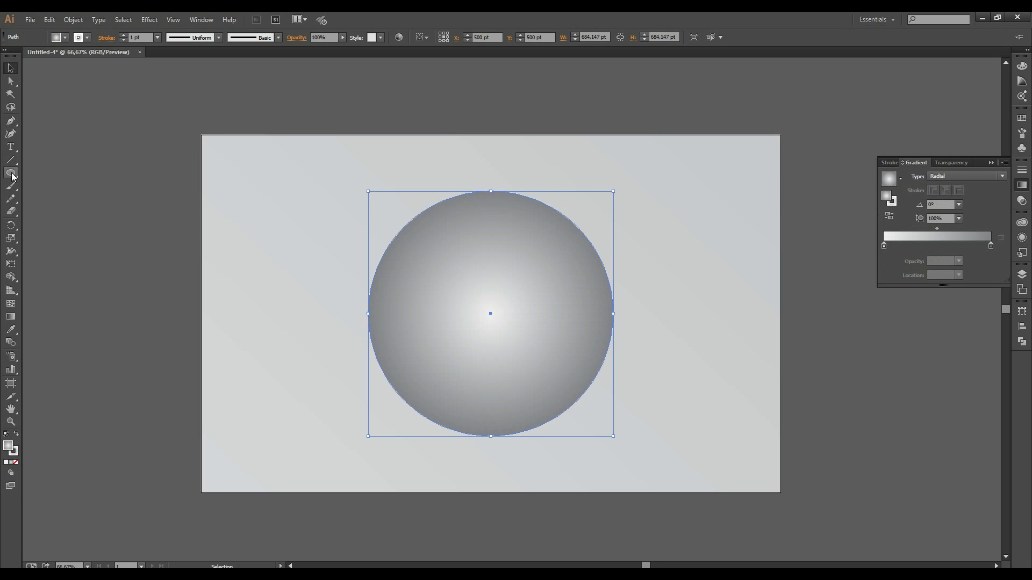
click(10, 277)
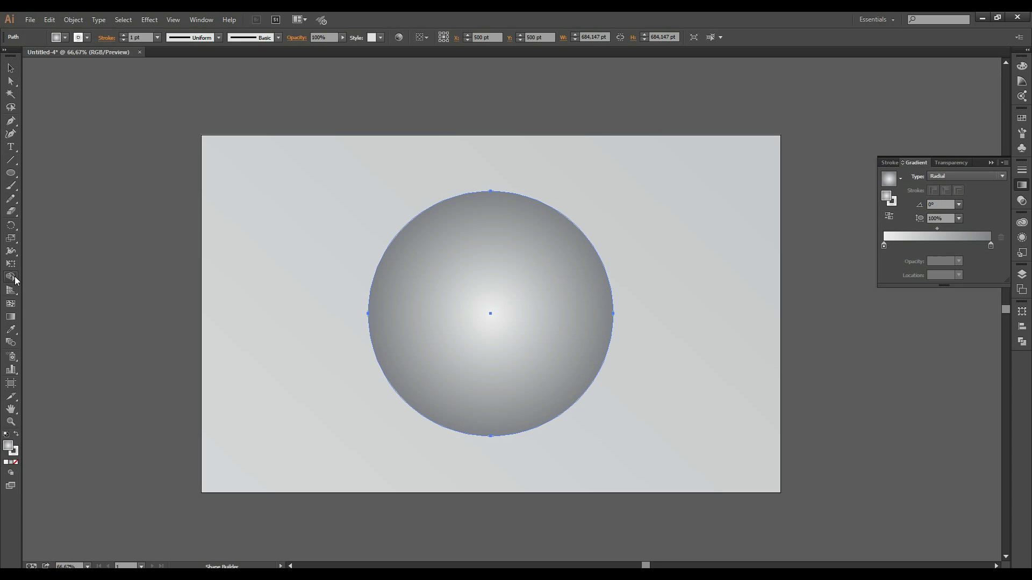
Shift the radial highlight up-left, widen its spread, and remove the circle's stroke.
click(10, 317)
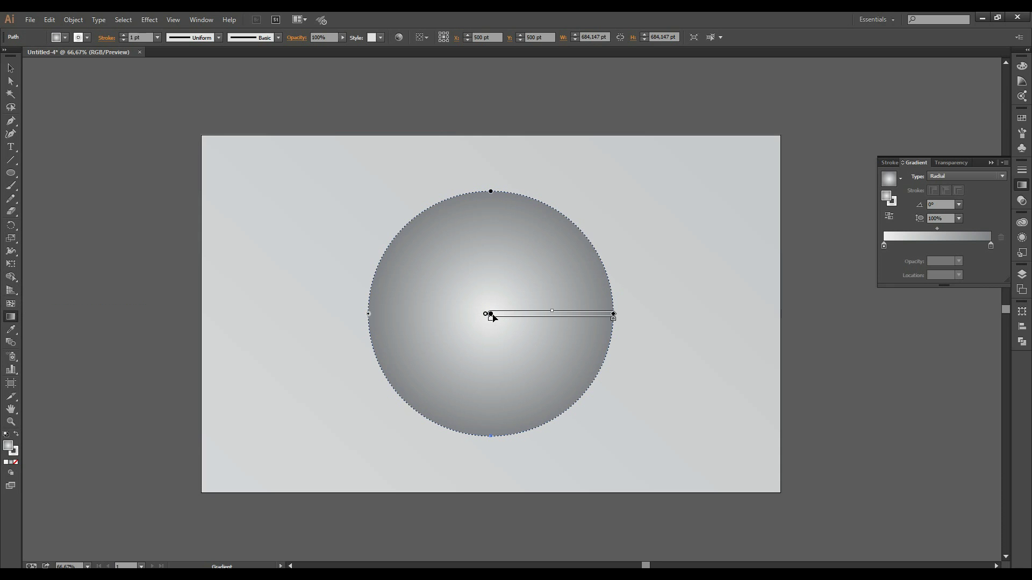
drag(490, 315, 467, 253)
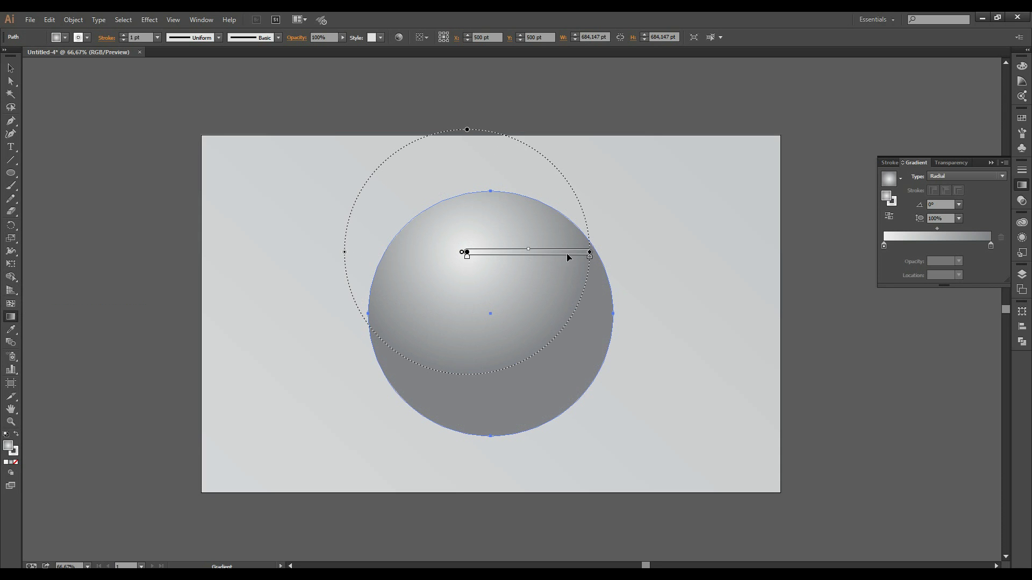
drag(589, 253, 664, 253)
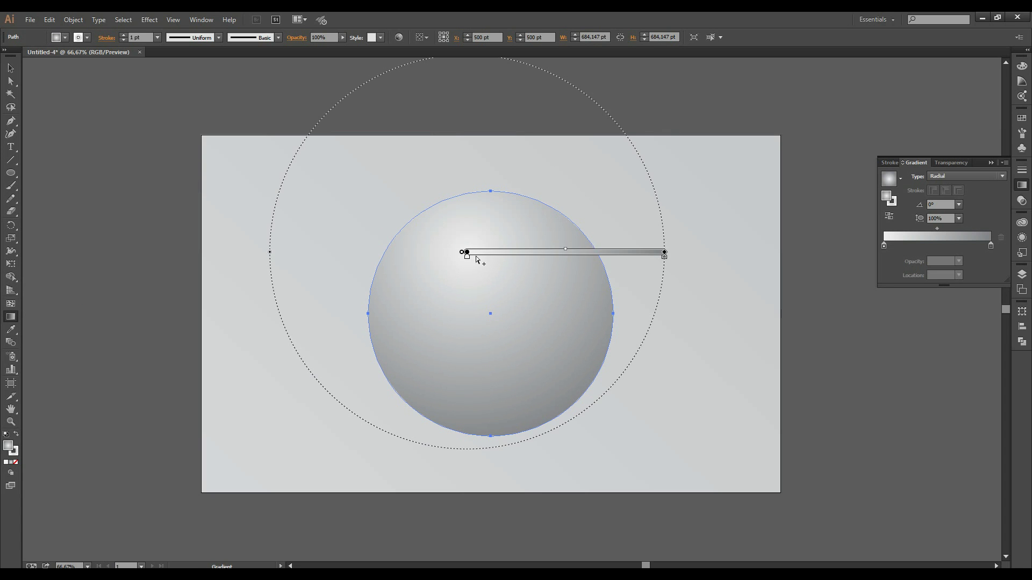
mouse_move(467, 252)
mouse_down()
mouse_move(469, 267)
mouse_move(465, 258)
mouse_up()
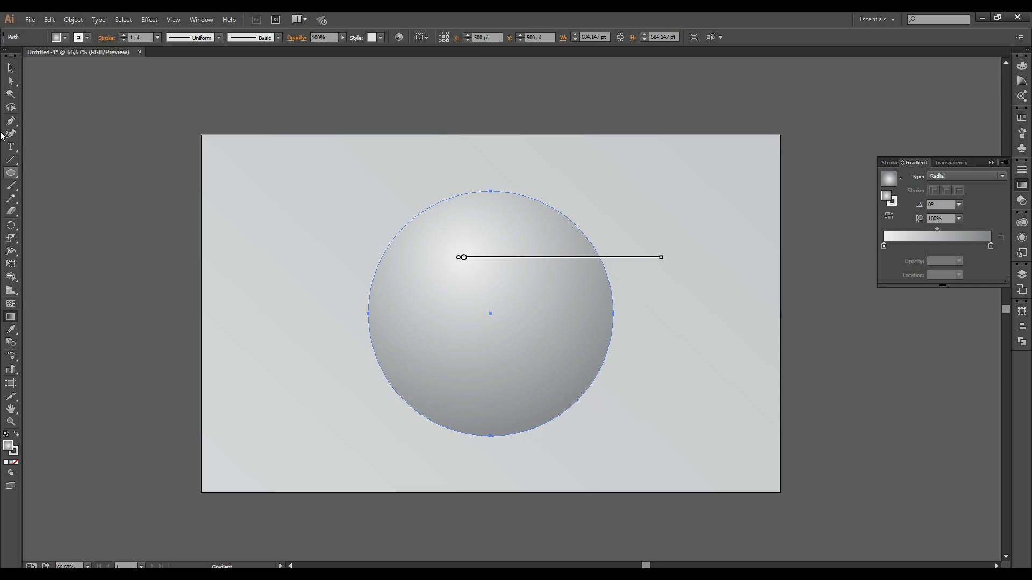
click(11, 68)
click(14, 451)
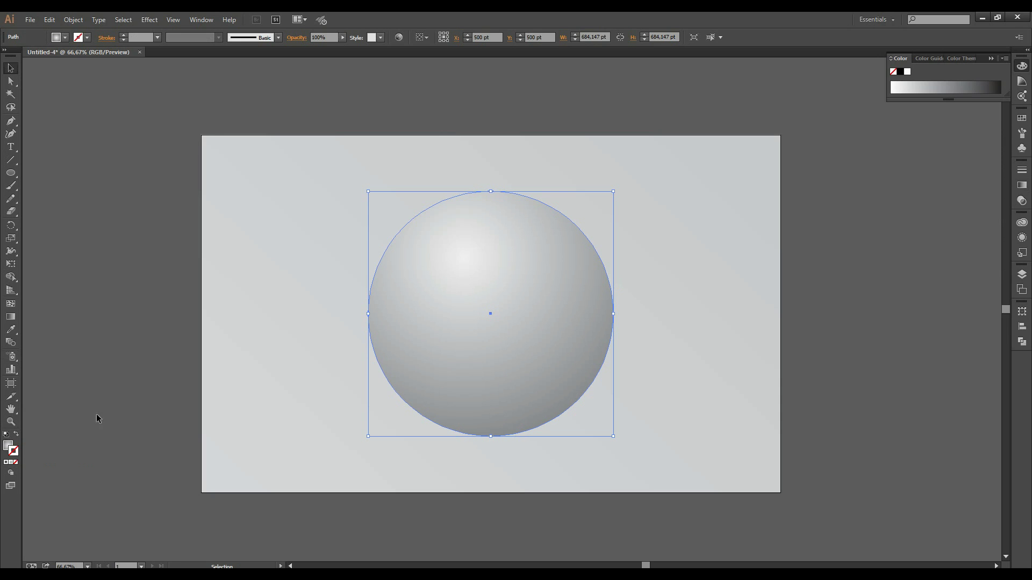
Alt-drag a copy of the sphere to the artboard's left edge and remove its stroke.
click(262, 217)
scroll(531, 205, down, 1)
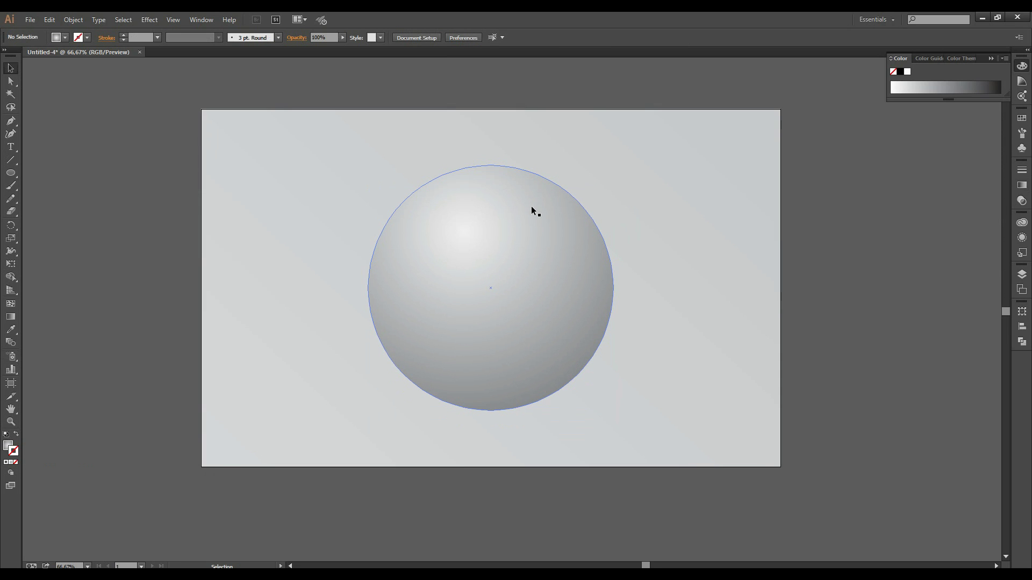
click(532, 247)
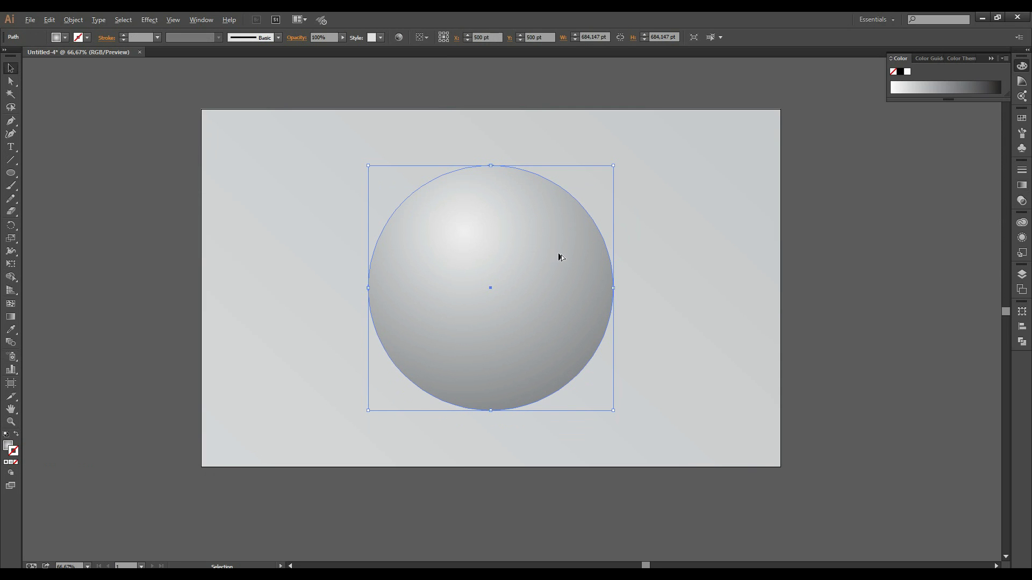
drag(559, 257, 268, 260)
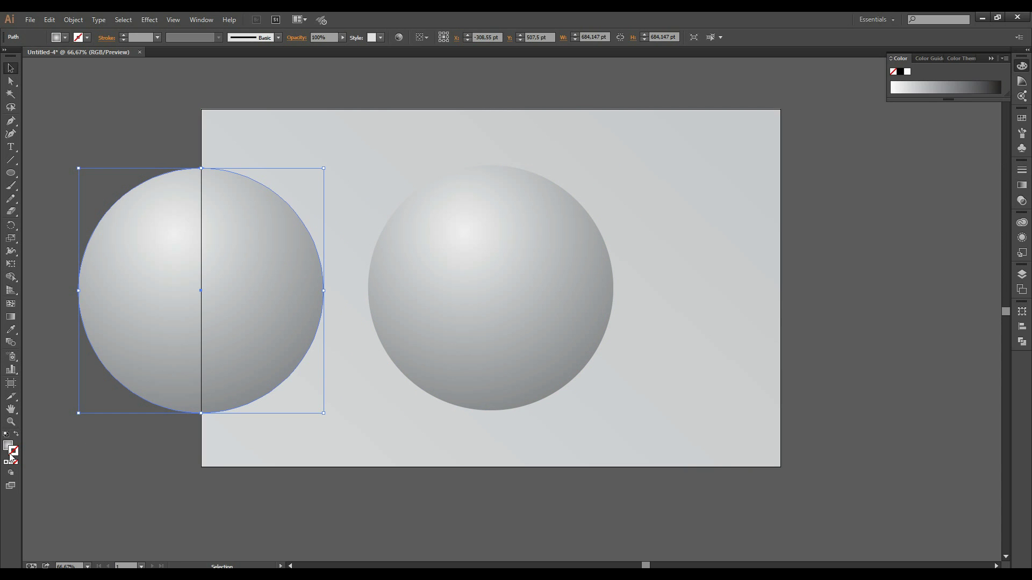
click(11, 464)
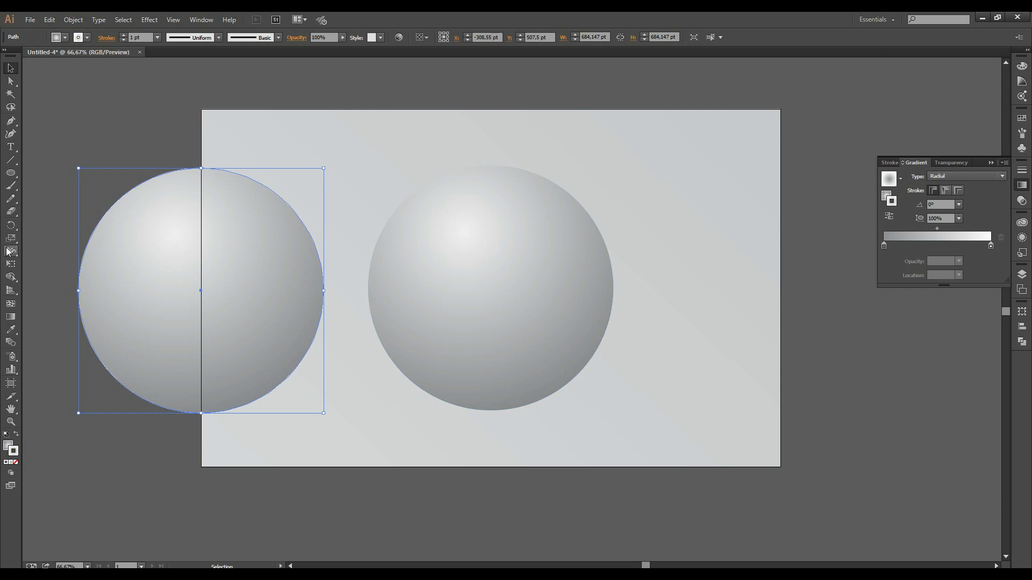
click(11, 315)
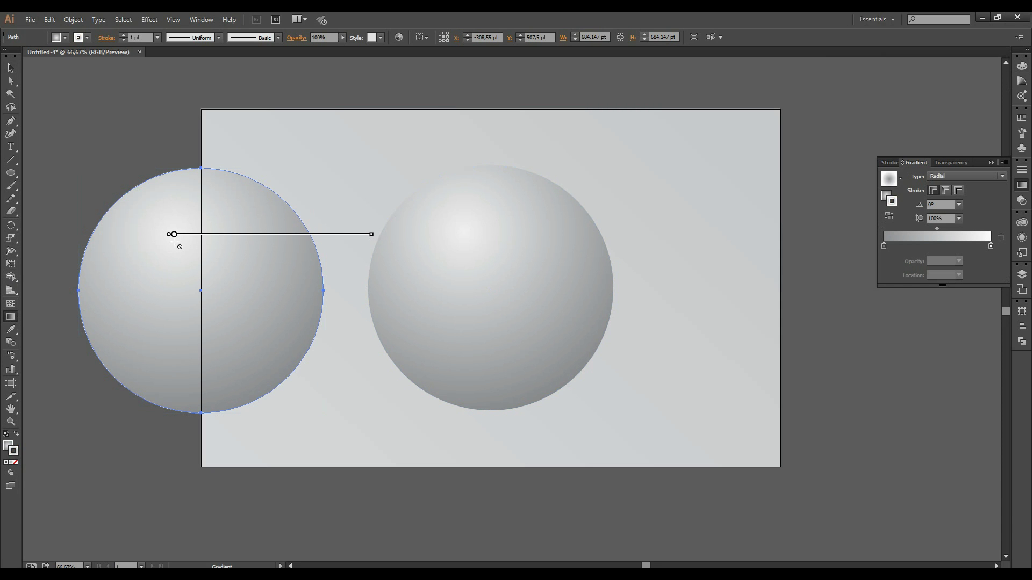
click(17, 462)
click(8, 444)
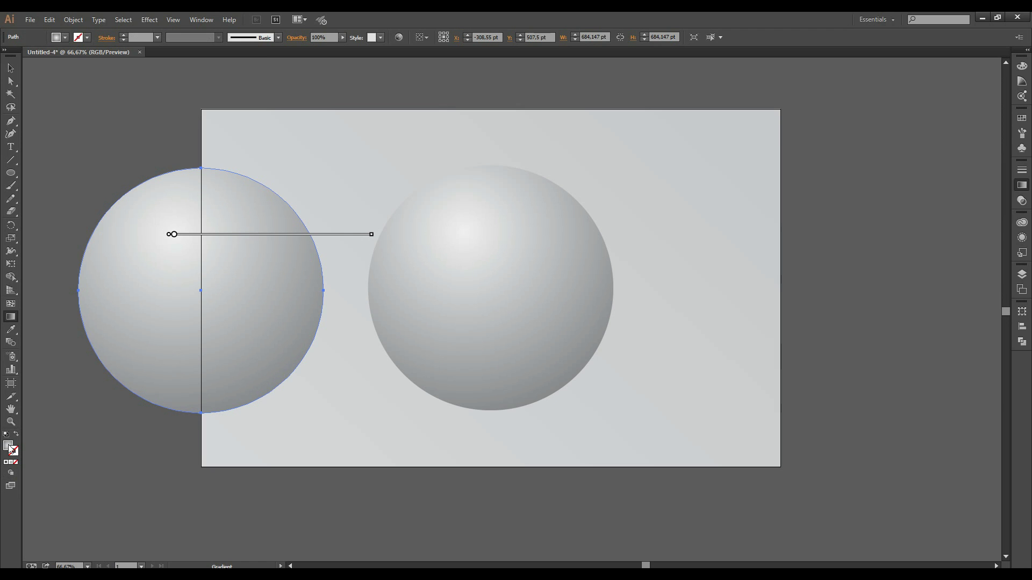
Centre the copy's radial gradient and size it just past the circle's rim.
drag(173, 236, 199, 291)
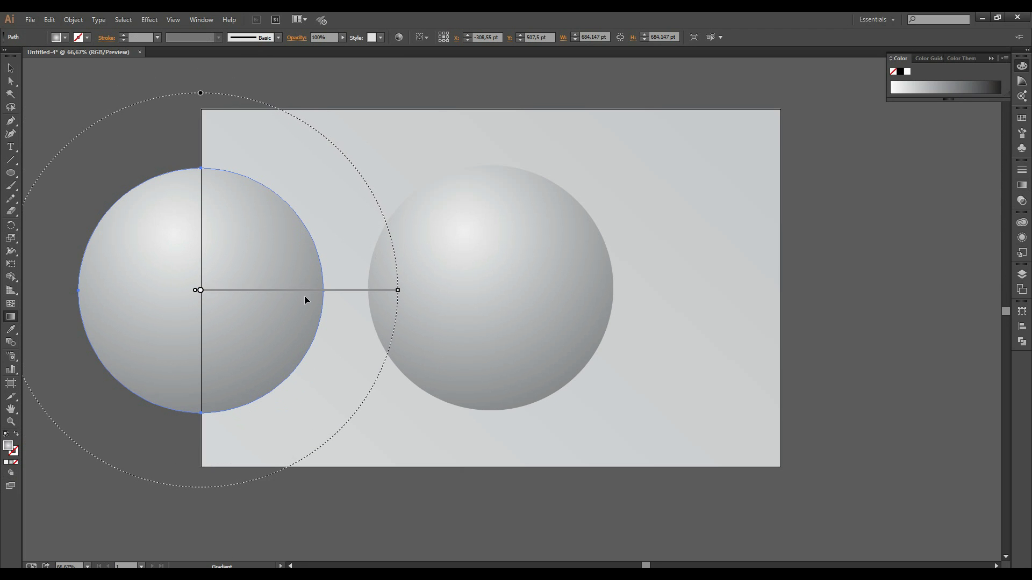
drag(397, 289, 310, 295)
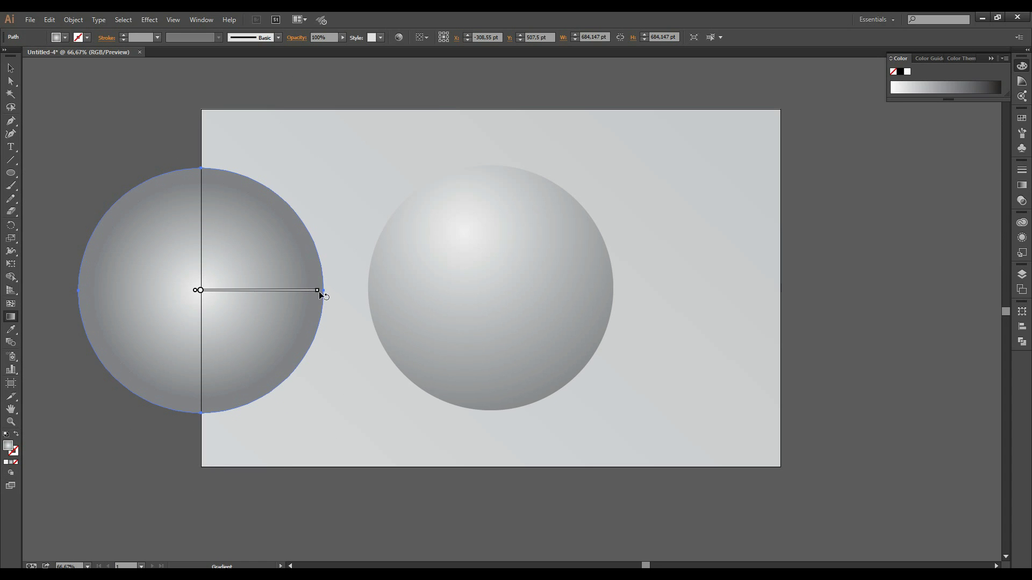
drag(319, 292, 334, 290)
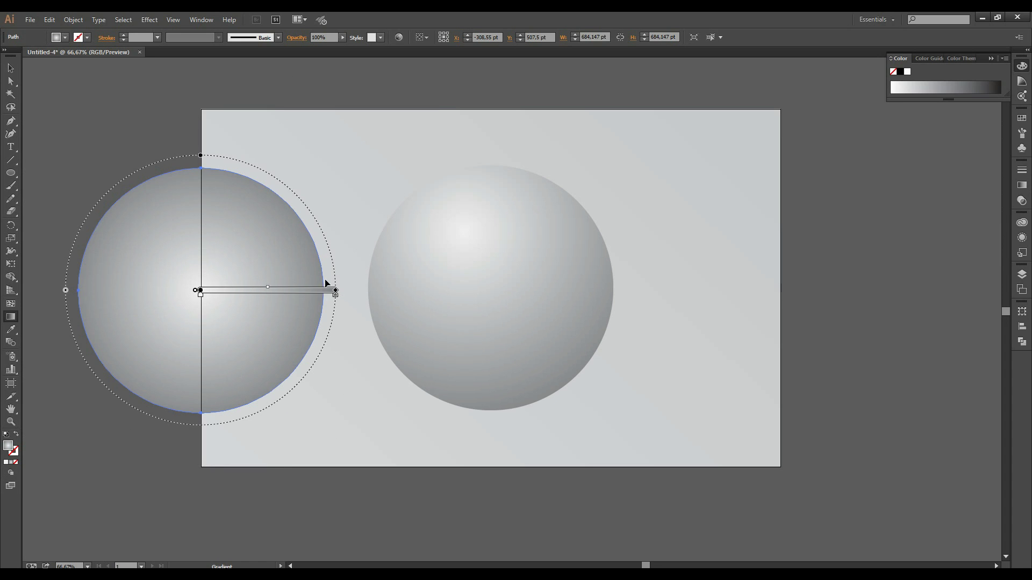
click(1022, 185)
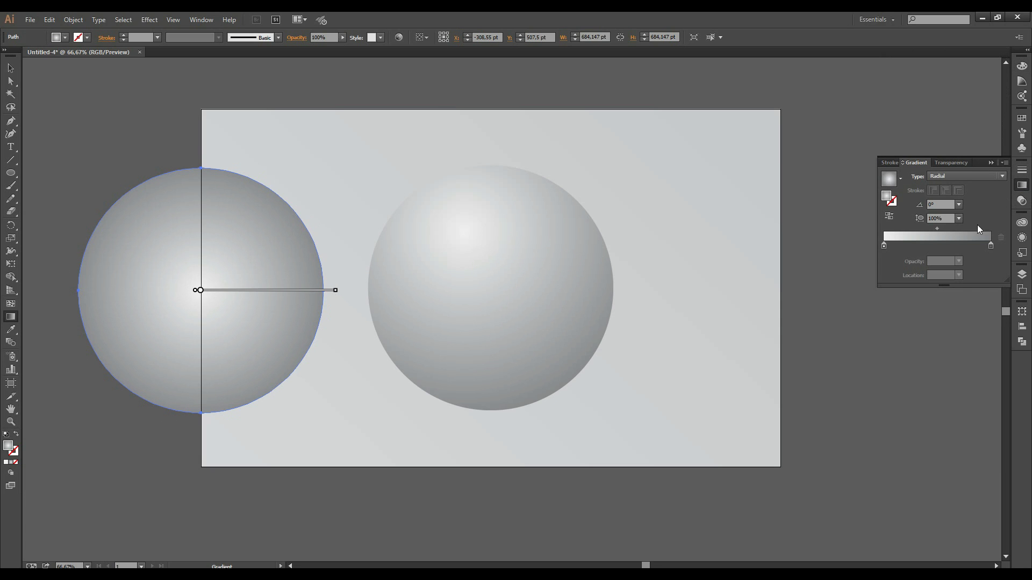
Make both gradient stops of the copied circle black in RGB colour mode.
drag(990, 246, 989, 245)
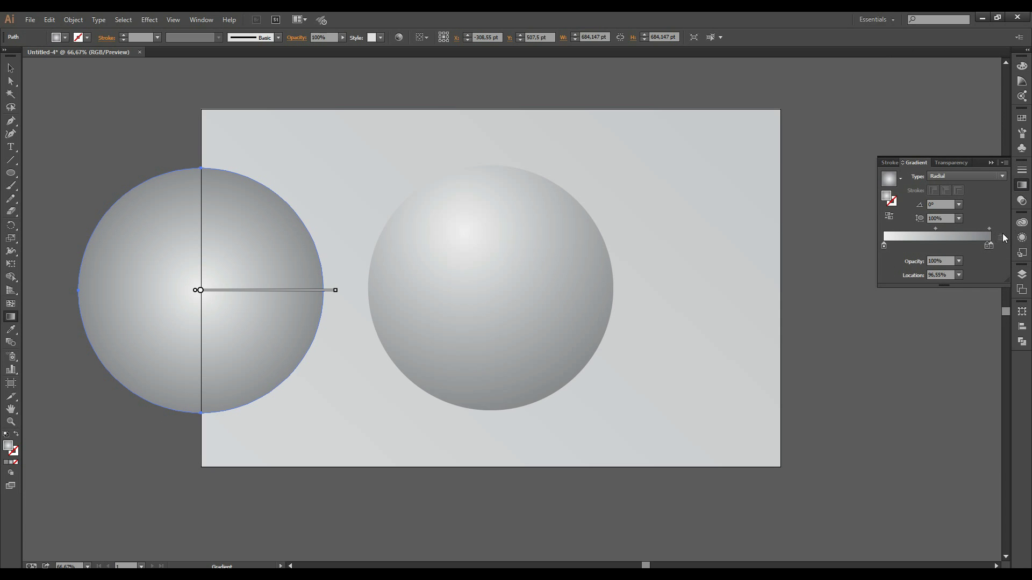
double_click(991, 246)
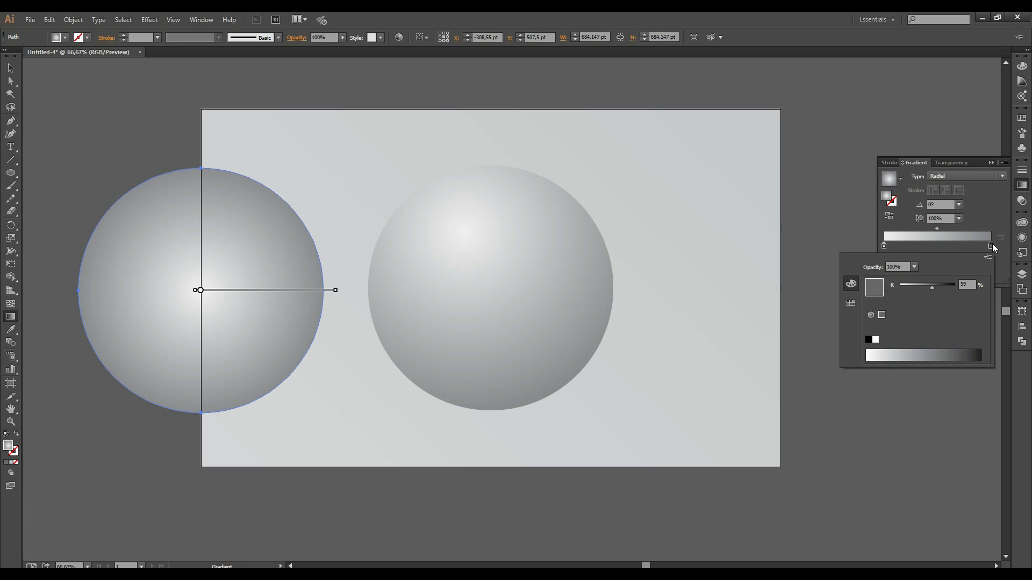
drag(950, 285, 991, 284)
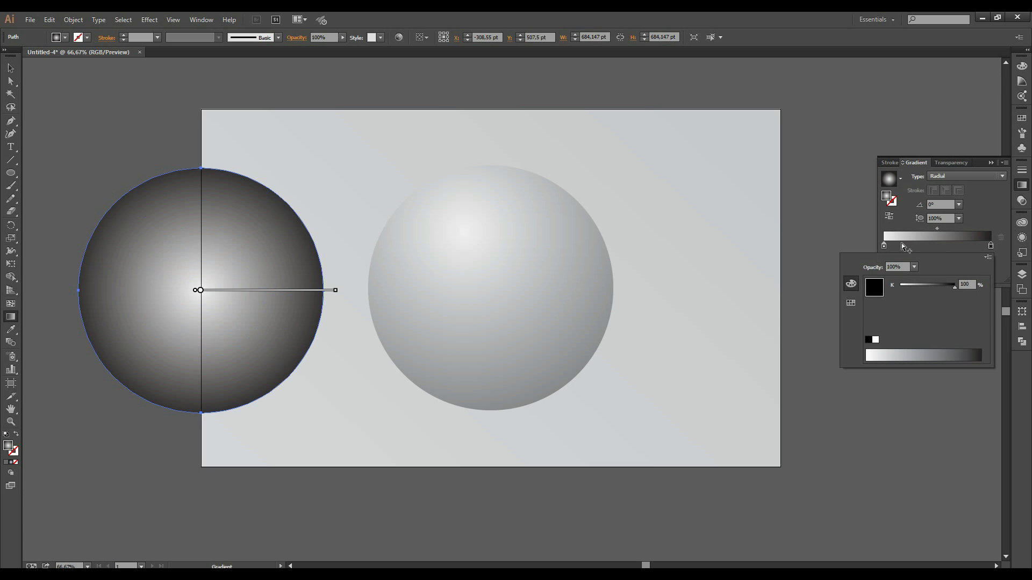
click(987, 261)
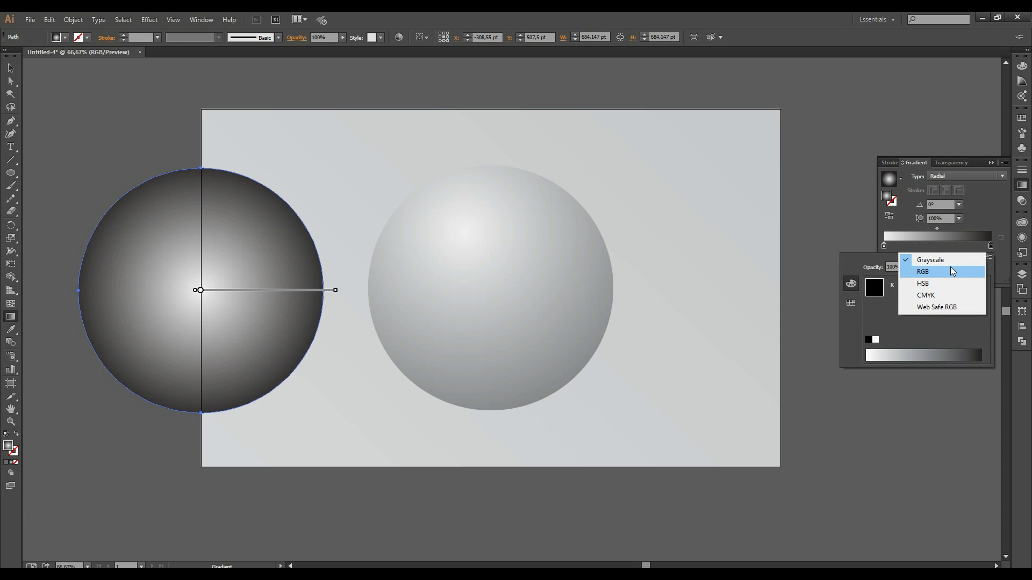
click(946, 272)
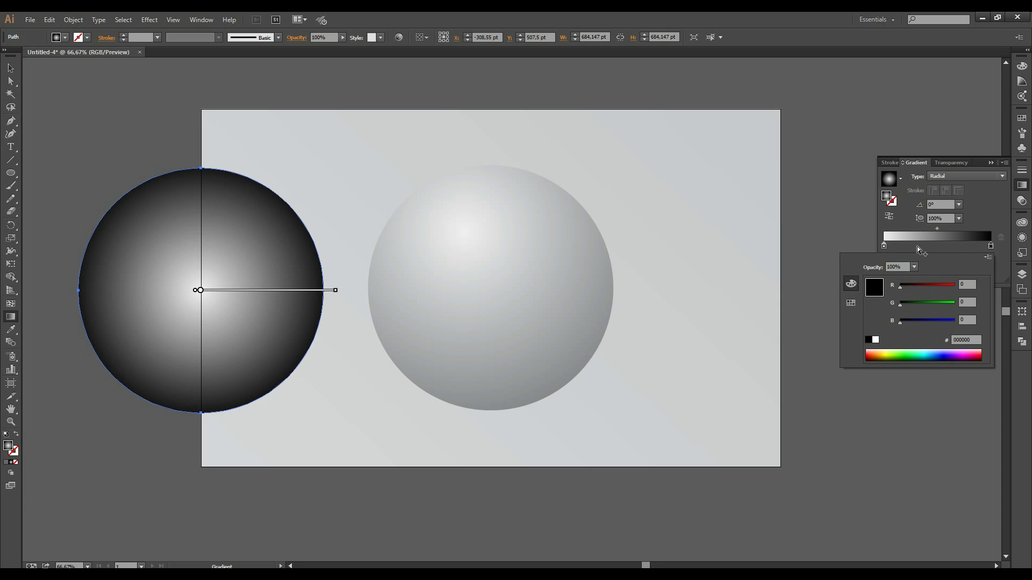
click(883, 245)
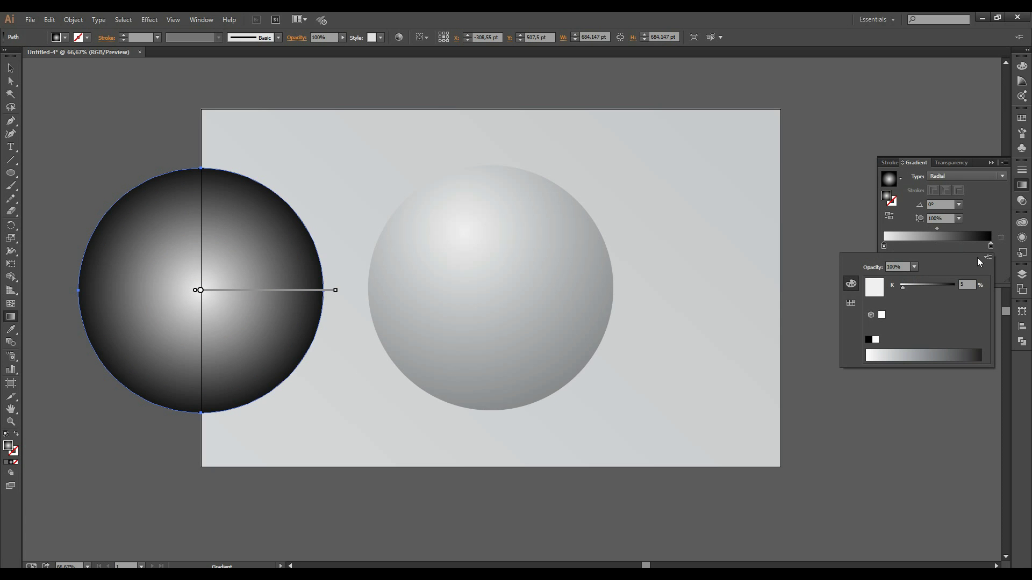
click(987, 258)
click(971, 273)
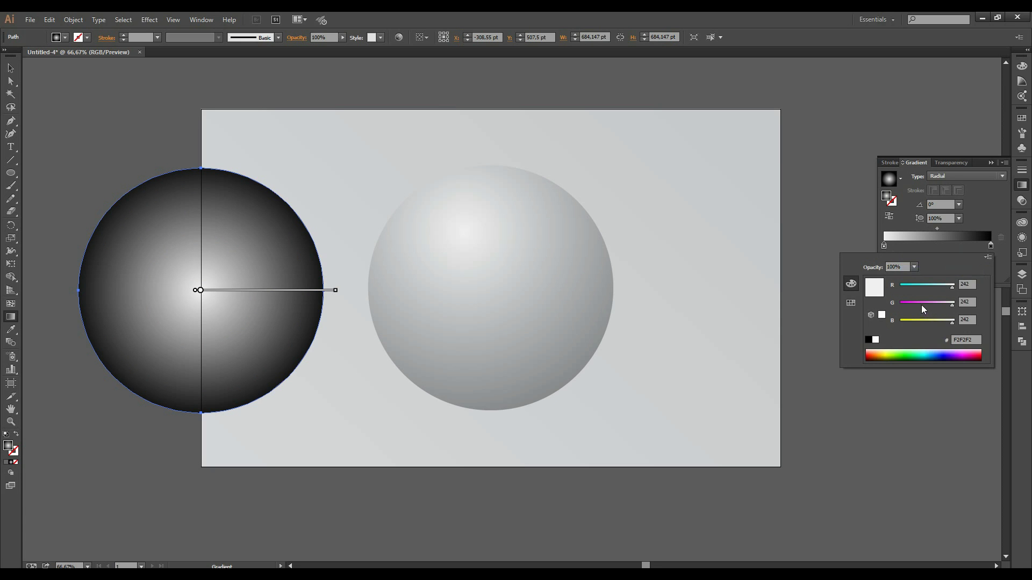
drag(952, 286, 861, 288)
mouse_move(952, 304)
mouse_down()
mouse_move(905, 305)
mouse_move(877, 328)
mouse_up()
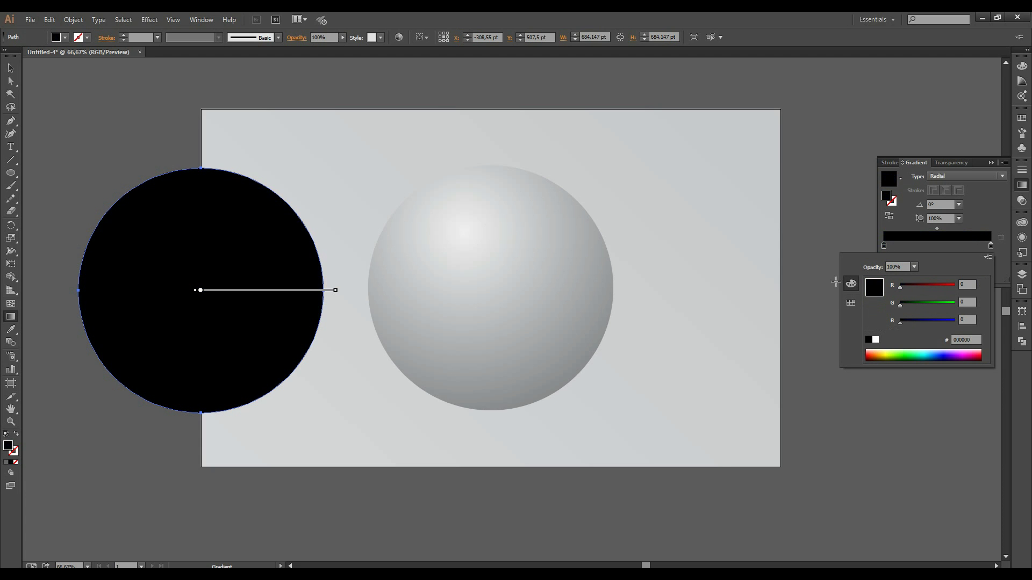
click(884, 248)
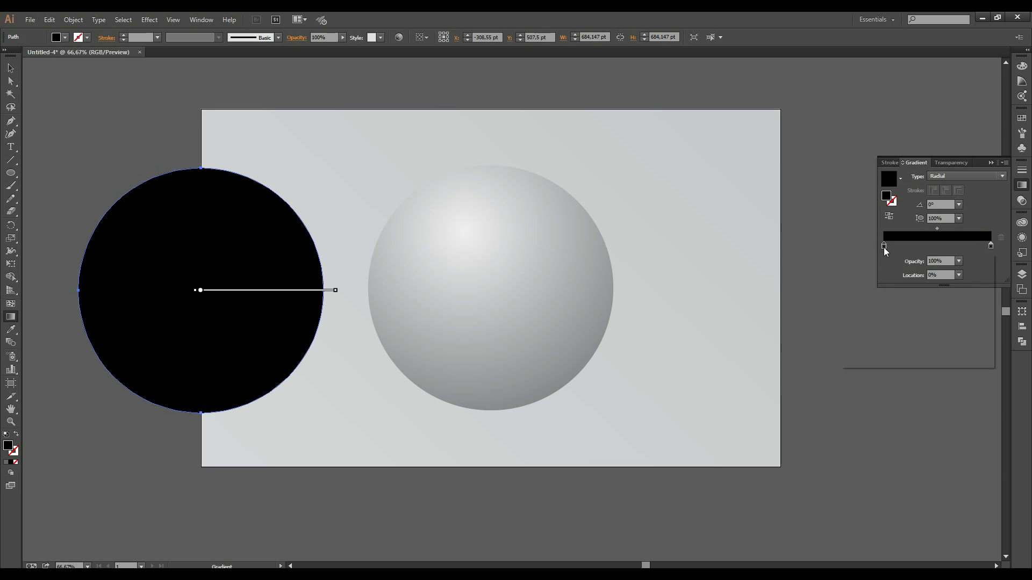
Set the inner stop to 0% opacity, midpoint 87%, and move the circle over the sphere.
double_click(884, 247)
click(924, 240)
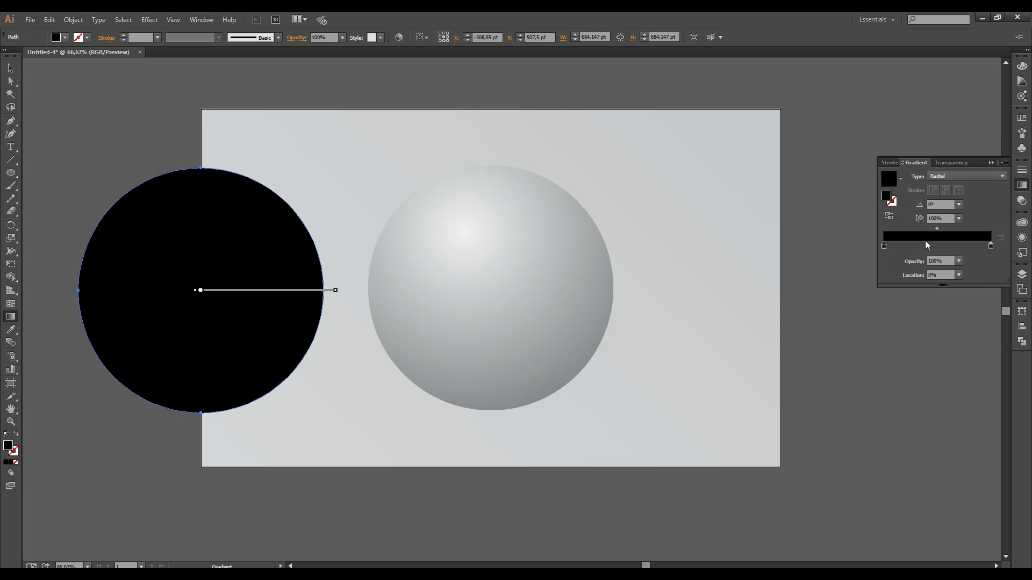
click(958, 262)
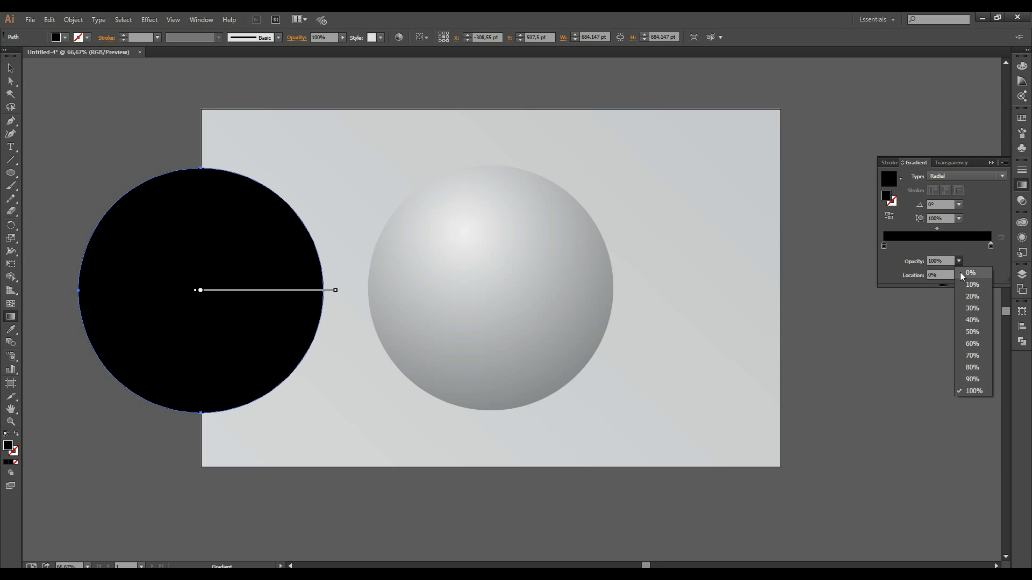
drag(937, 229, 979, 229)
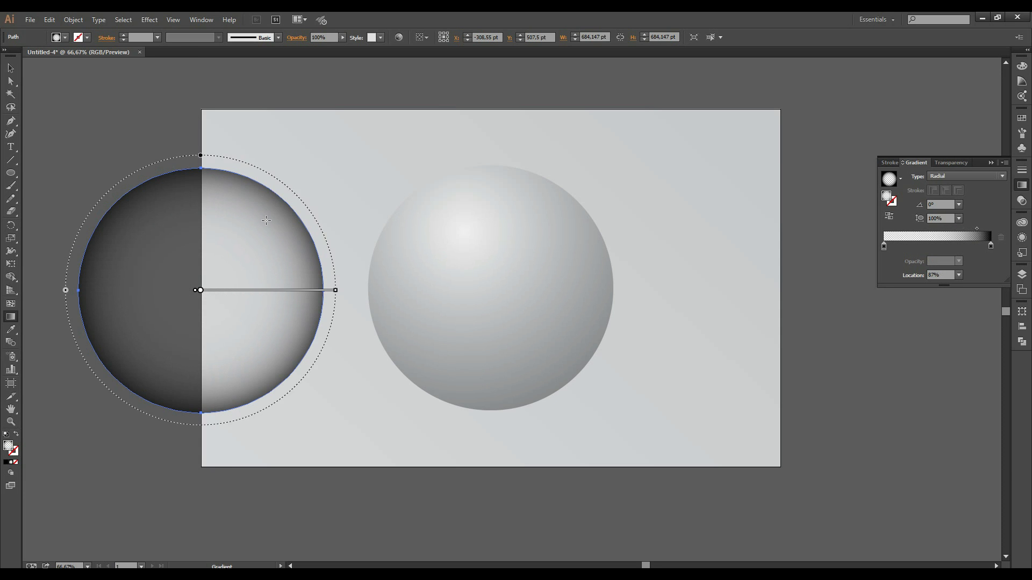
key(v)
drag(233, 246, 522, 260)
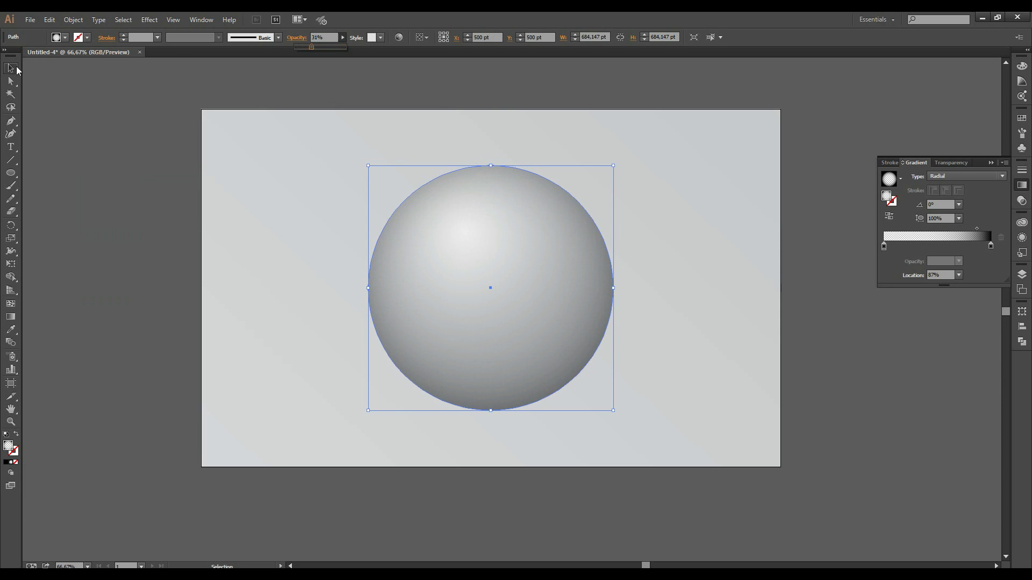
Draw a new circle to the left of the sphere.
click(281, 142)
scroll(334, 124, down, 1)
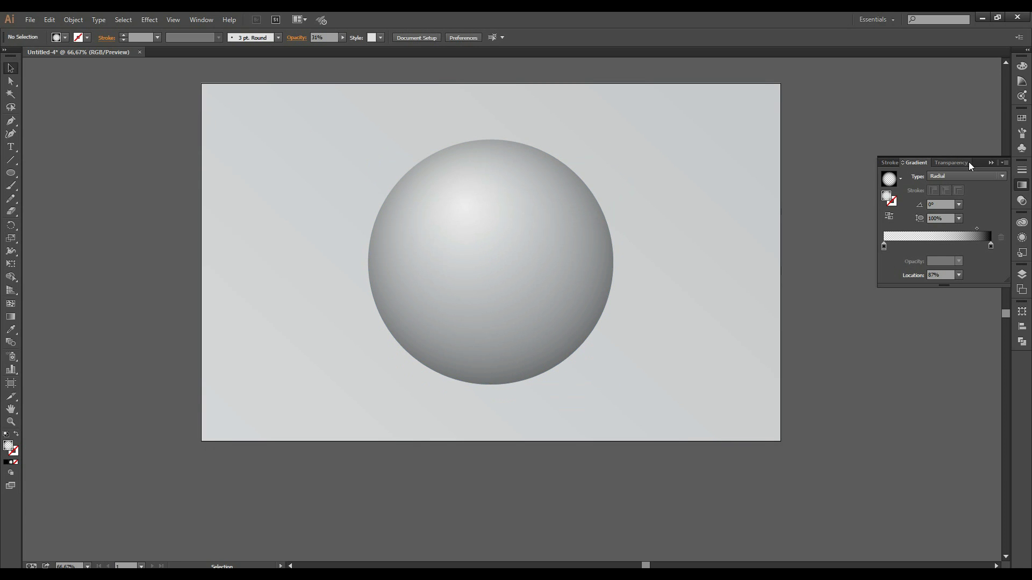
click(989, 163)
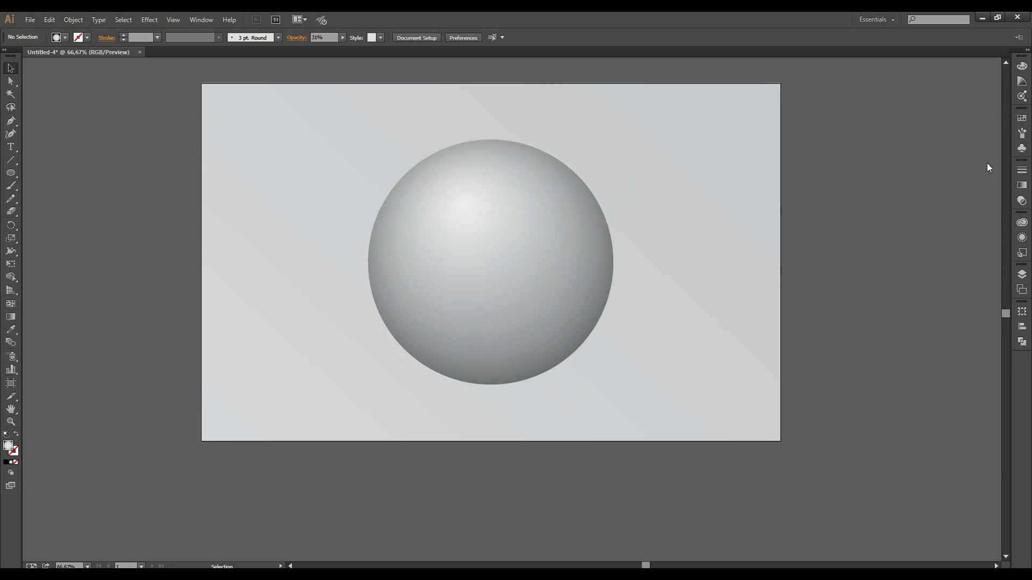
click(11, 175)
drag(191, 270, 317, 342)
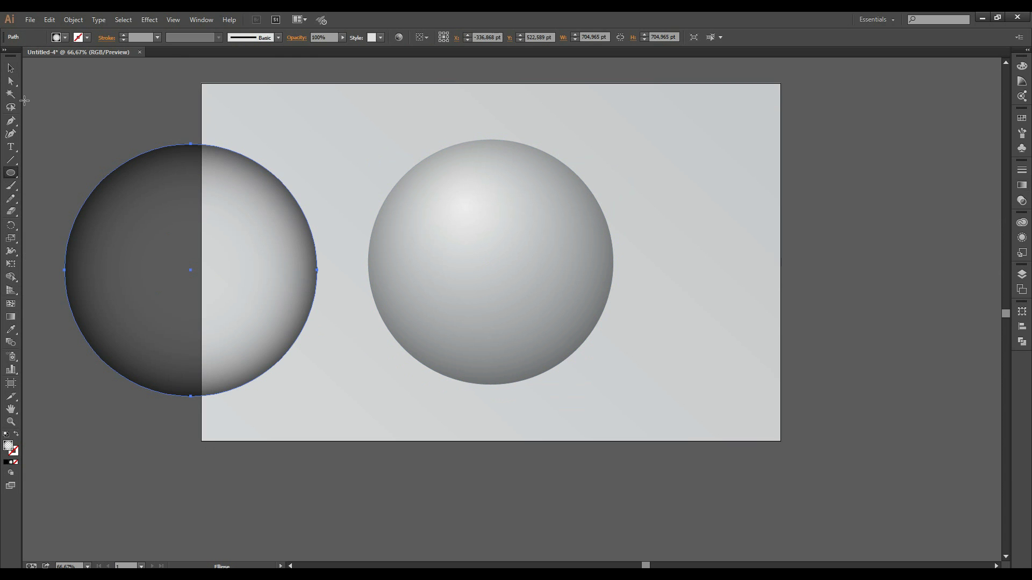
click(10, 69)
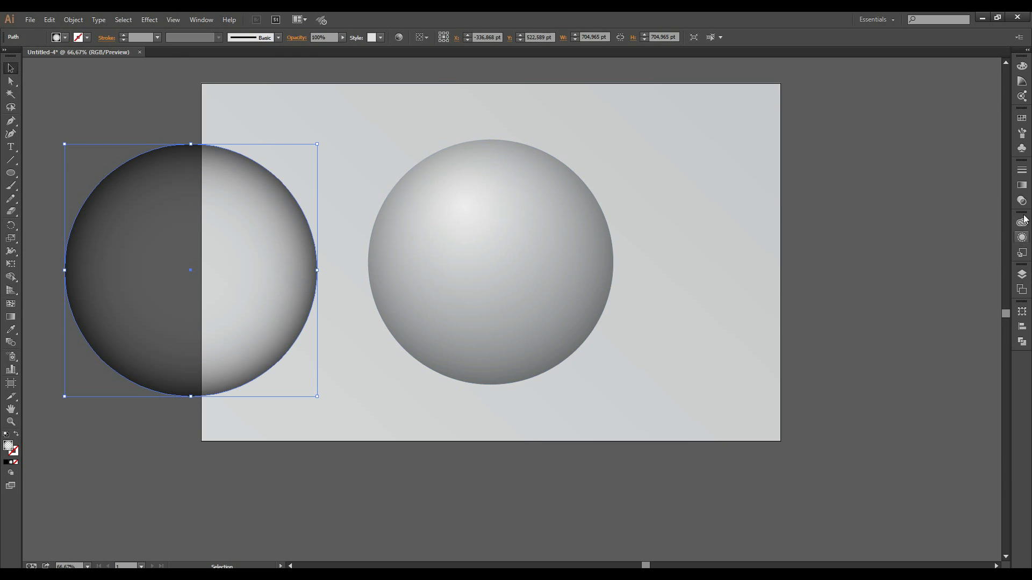
Reverse its gradient to a dark centre and squash it into a shadow ellipse beneath the sphere.
click(1022, 185)
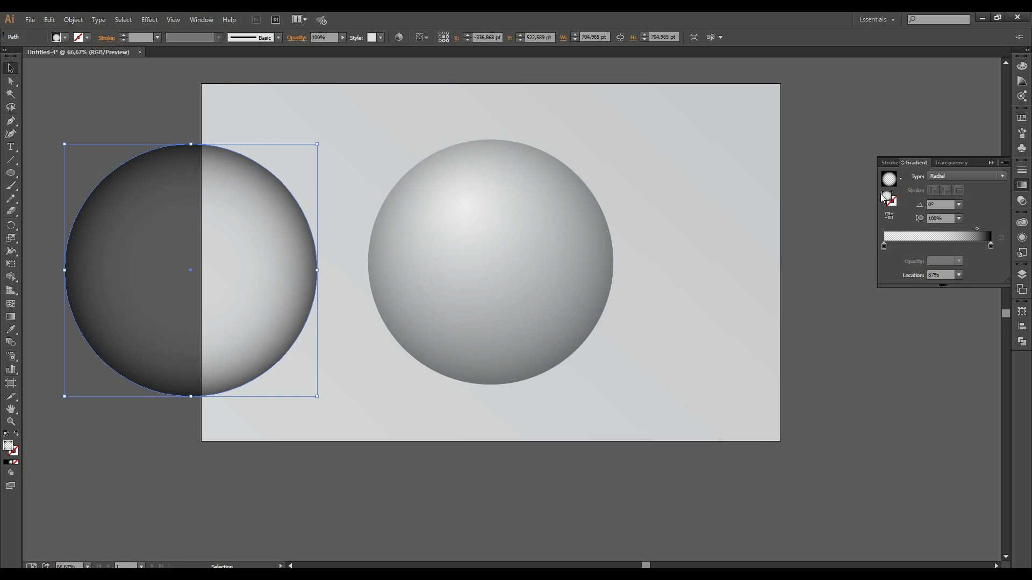
click(889, 216)
drag(243, 206, 518, 363)
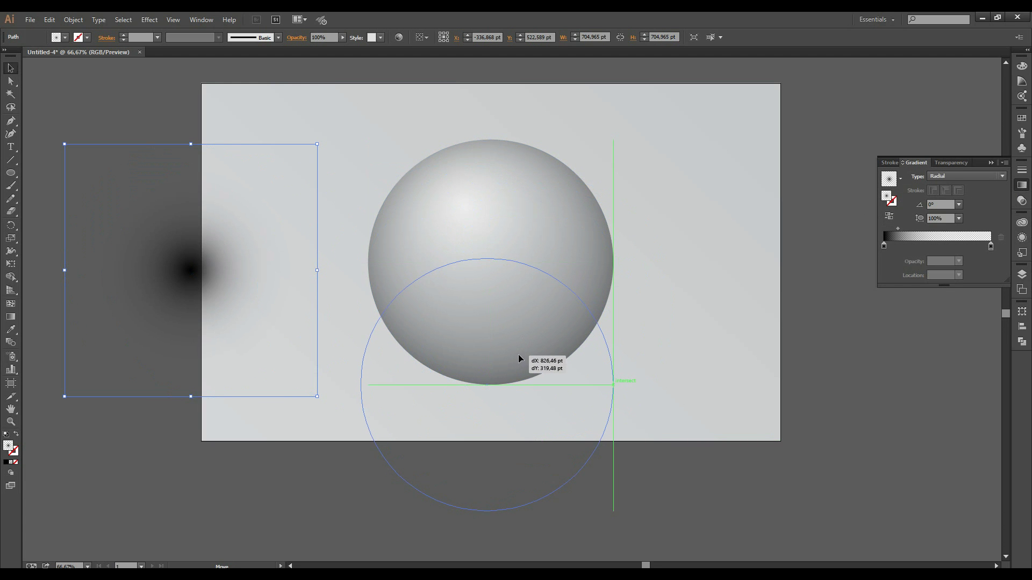
drag(519, 362, 518, 360)
drag(489, 511, 526, 398)
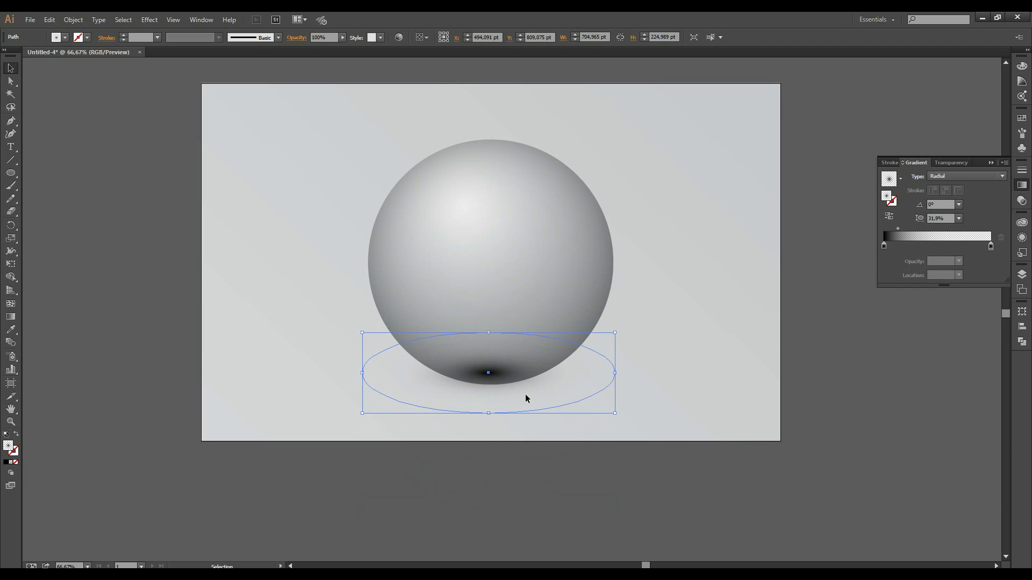
Send the shadow ellipse backward twice so it sits behind the sphere.
key(a)
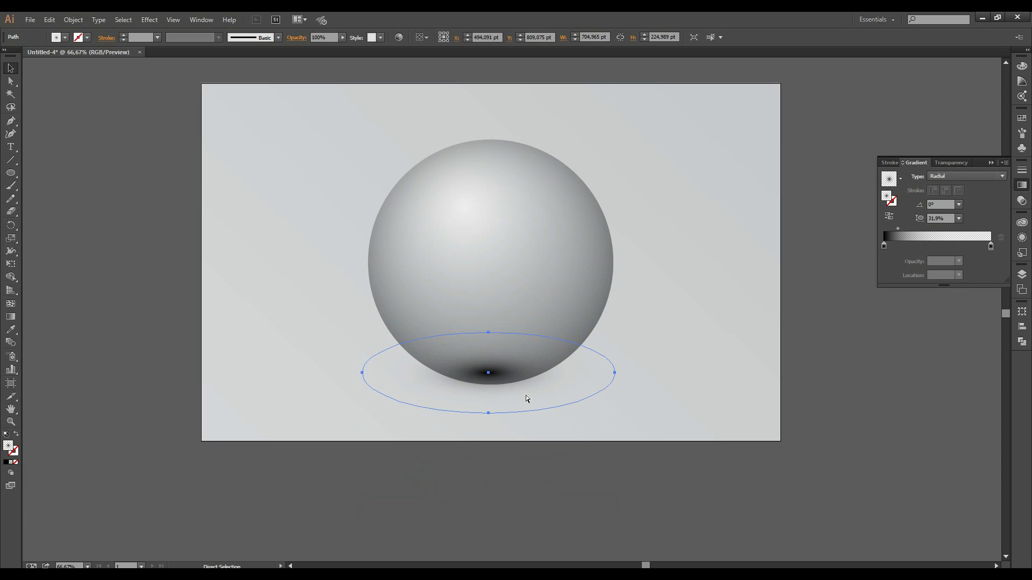
key(v)
right_click(574, 402)
mouse_move(604, 382)
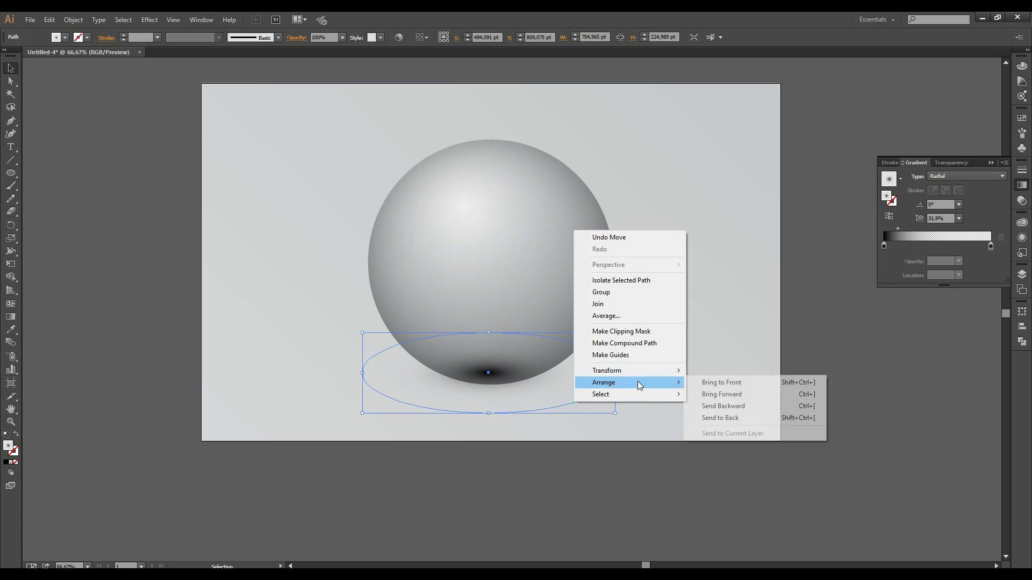
click(735, 408)
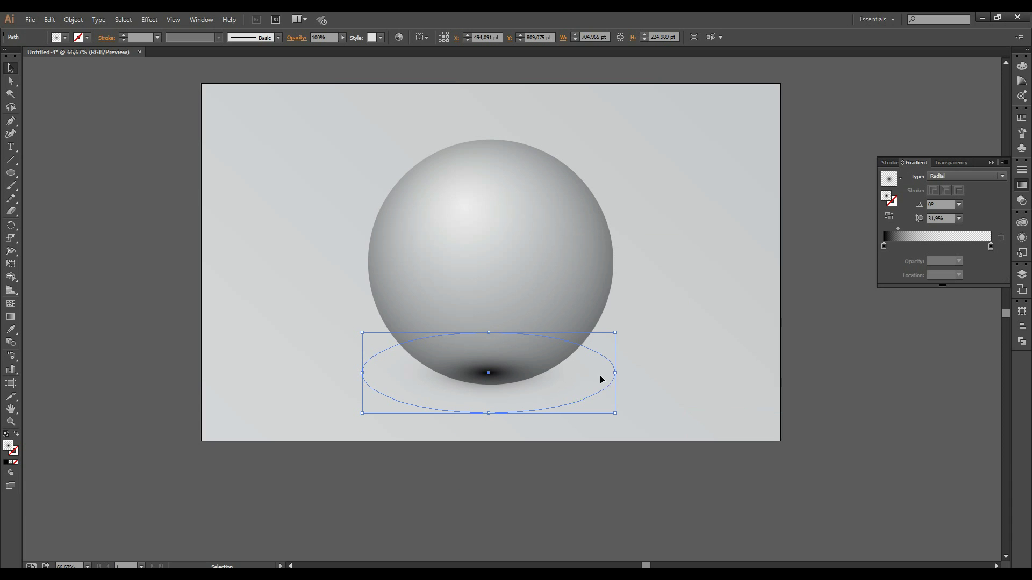
right_click(598, 381)
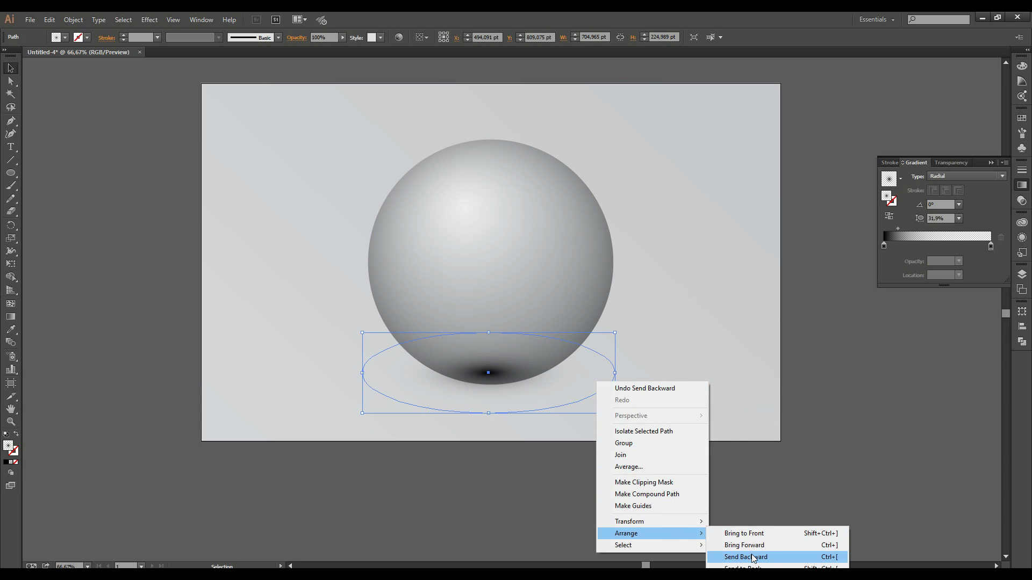
click(754, 557)
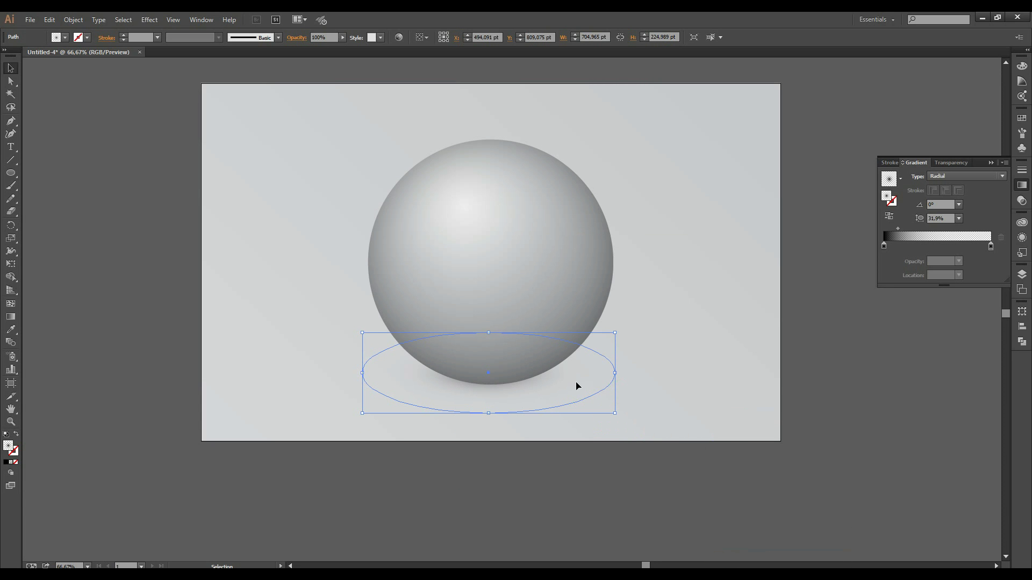
Enlarge the shadow to about 1128 × 360 pt under the sphere, with gradient midpoint 22.36%.
drag(576, 385, 577, 394)
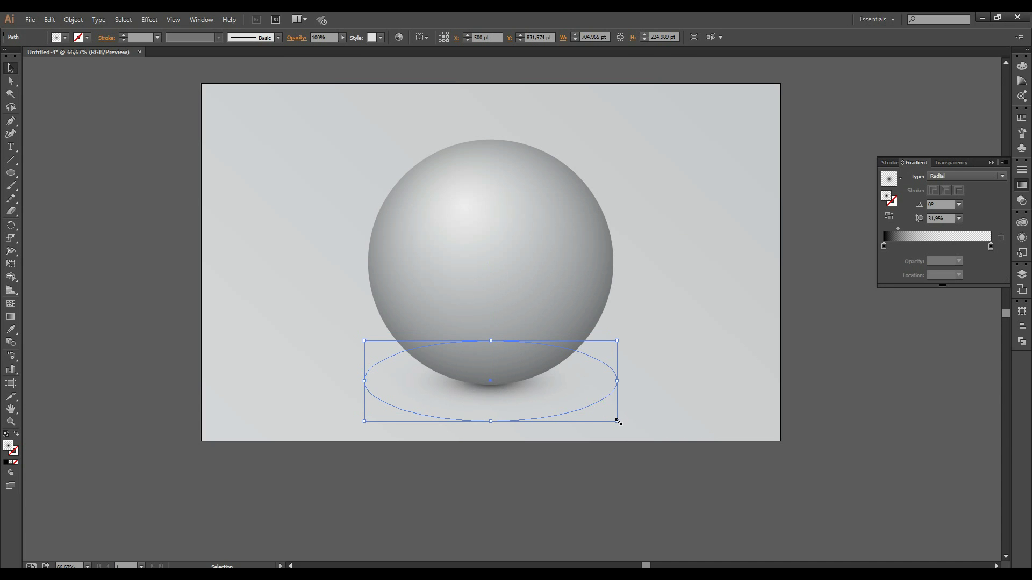
drag(618, 422, 693, 446)
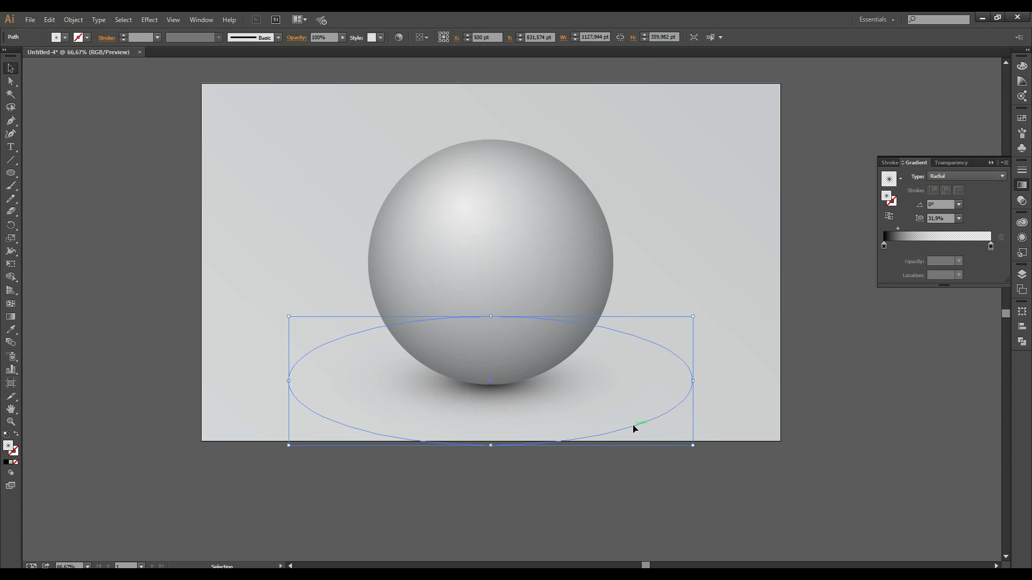
drag(633, 428, 658, 411)
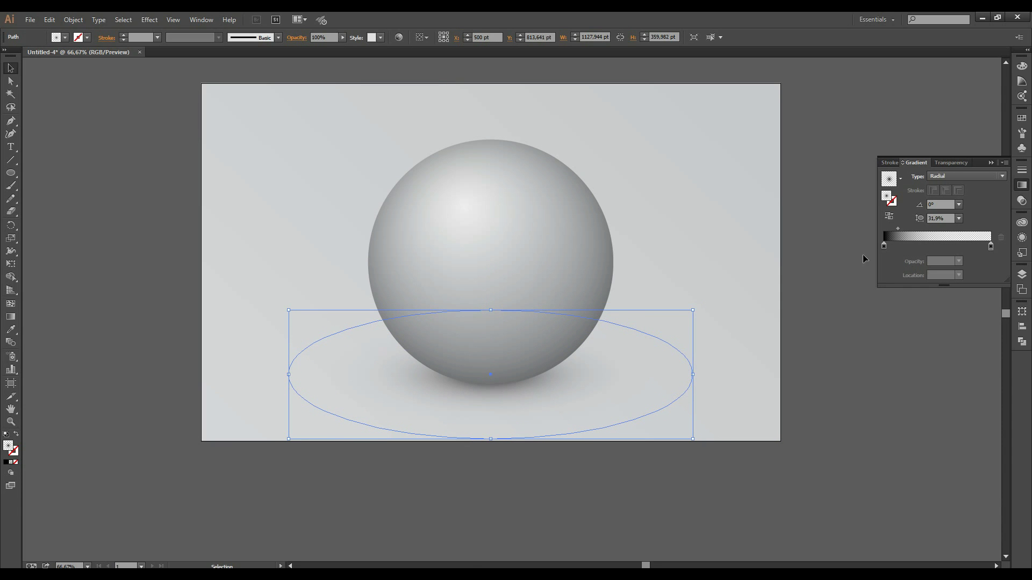
drag(897, 228, 908, 229)
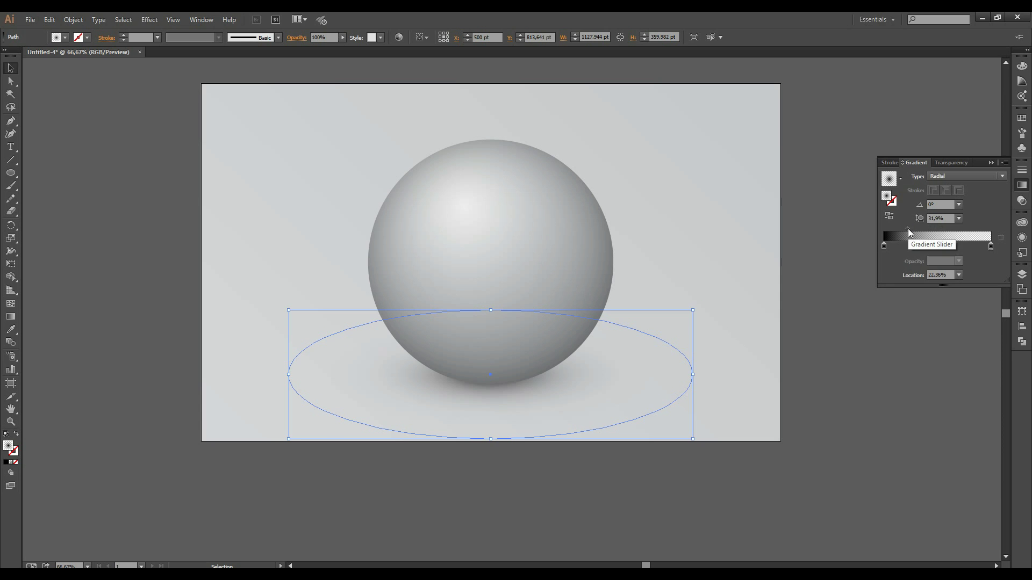
click(753, 295)
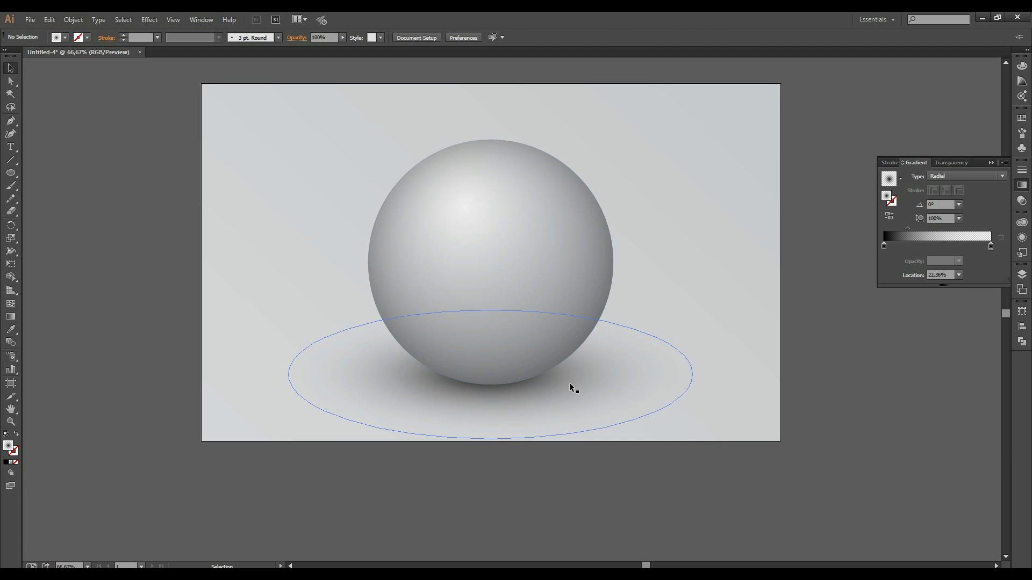
Duplicate the shadow ellipse and rotate the copy to about 17.6° toward the lower right.
click(590, 384)
mouse_move(591, 384)
mouse_down()
mouse_move(264, 286)
mouse_move(677, 412)
mouse_up()
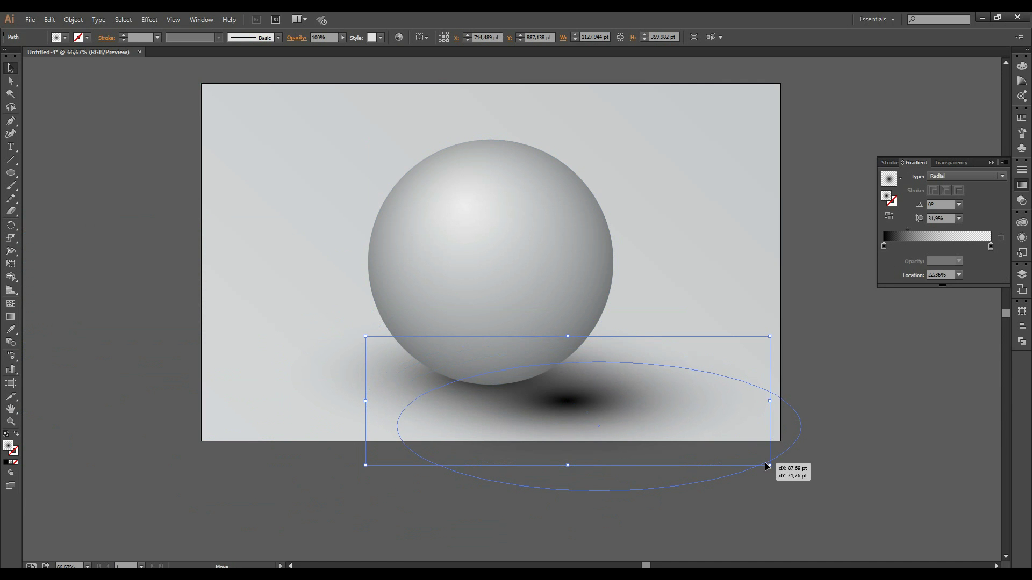
mouse_move(769, 465)
mouse_down()
mouse_move(801, 491)
mouse_move(727, 444)
mouse_move(653, 369)
mouse_up()
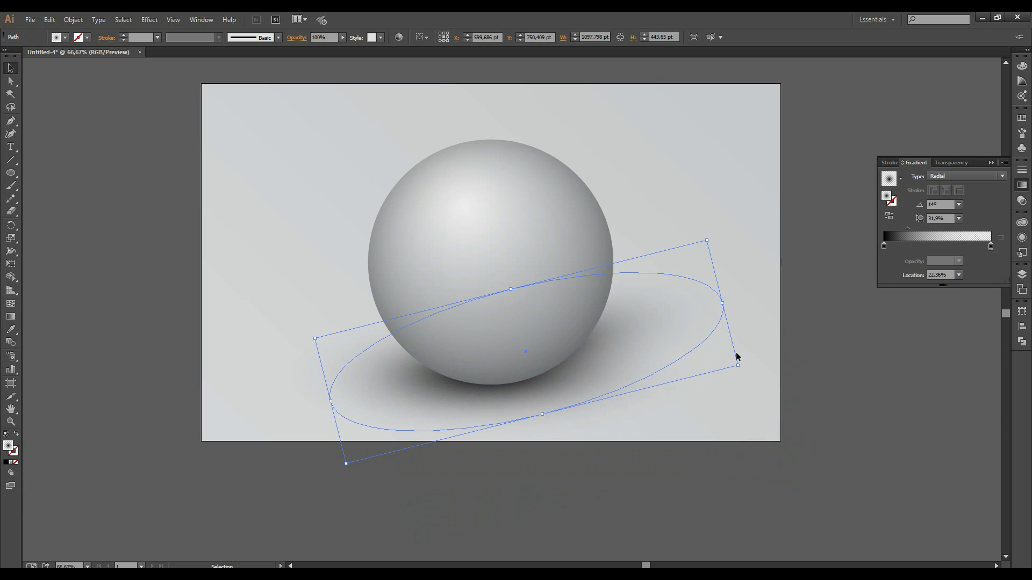
drag(743, 368, 708, 322)
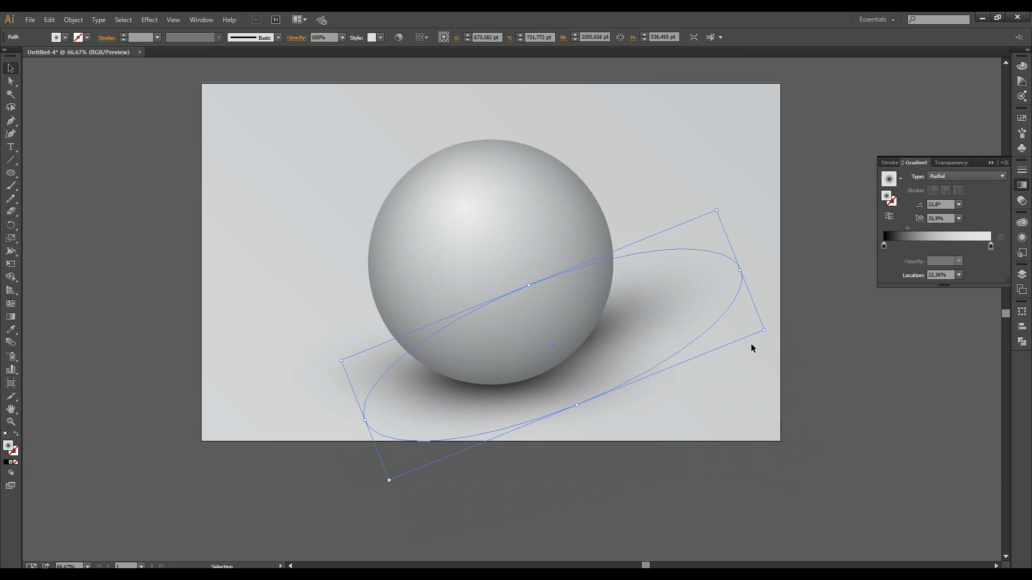
drag(767, 341, 776, 350)
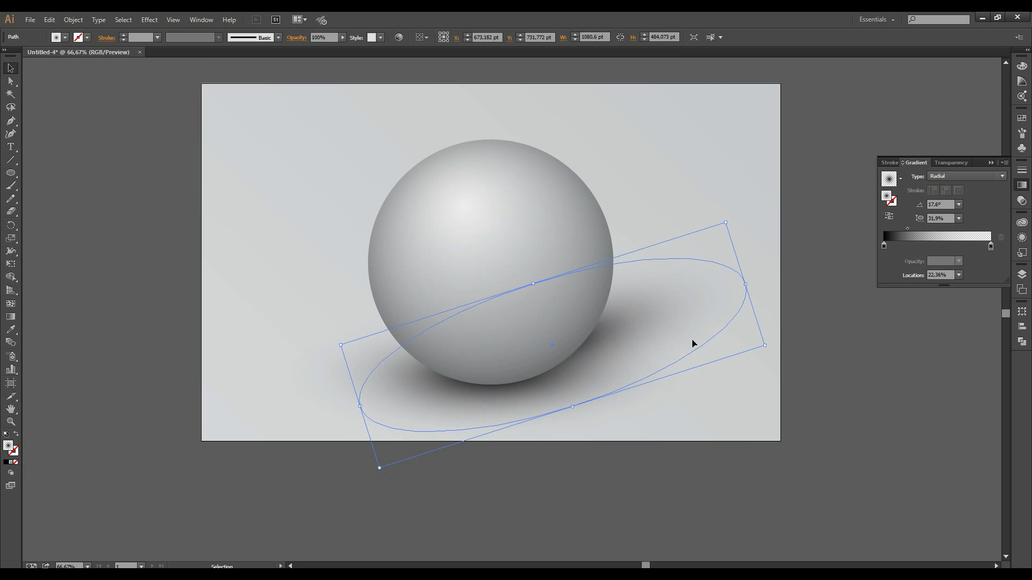
drag(692, 346, 680, 357)
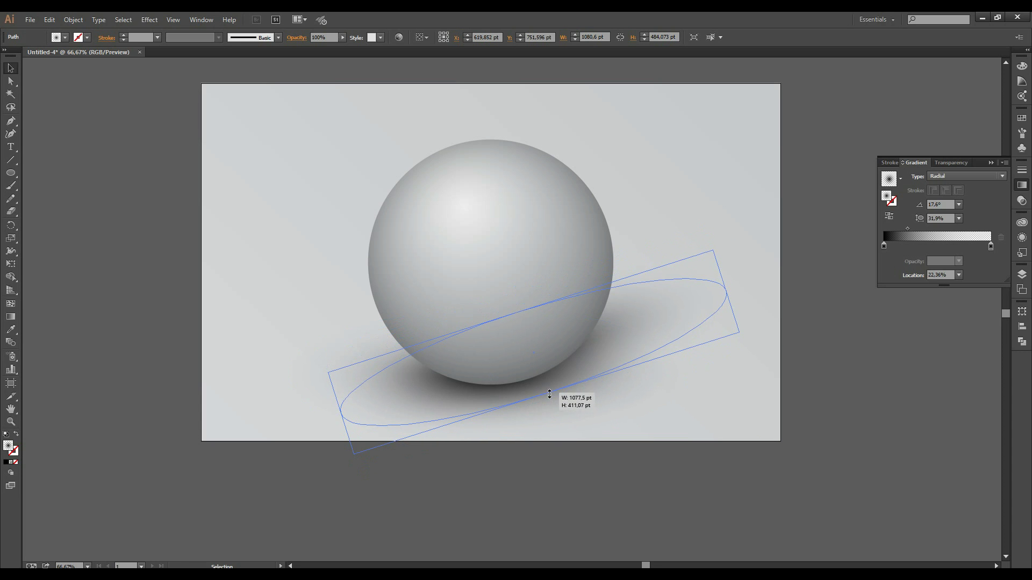
Flatten the tilted shadow and enlarge it to about 1212 × 462 pt.
drag(555, 415, 553, 396)
drag(644, 347, 667, 345)
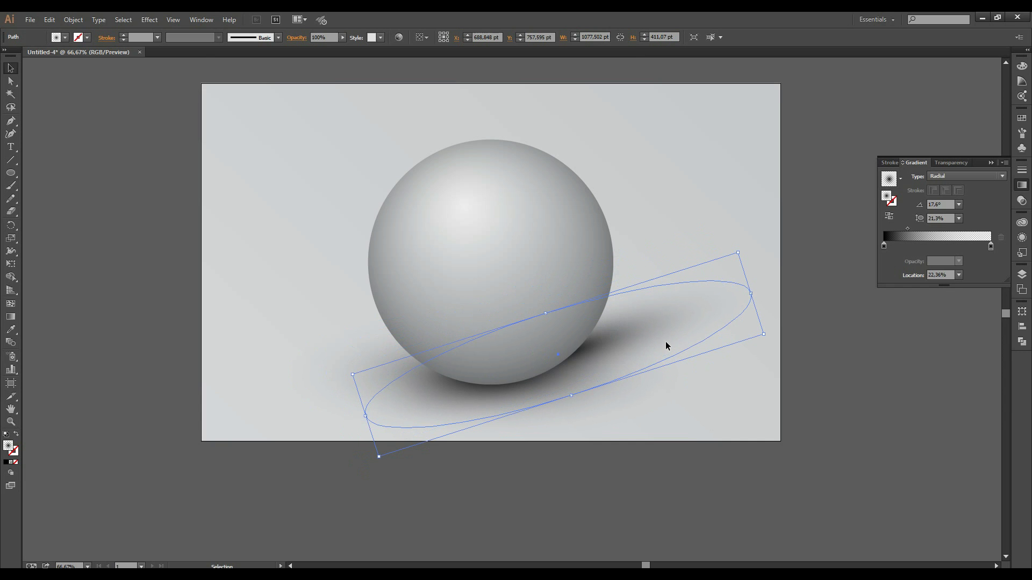
mouse_move(762, 336)
mouse_down()
mouse_move(789, 332)
mouse_move(722, 333)
mouse_up()
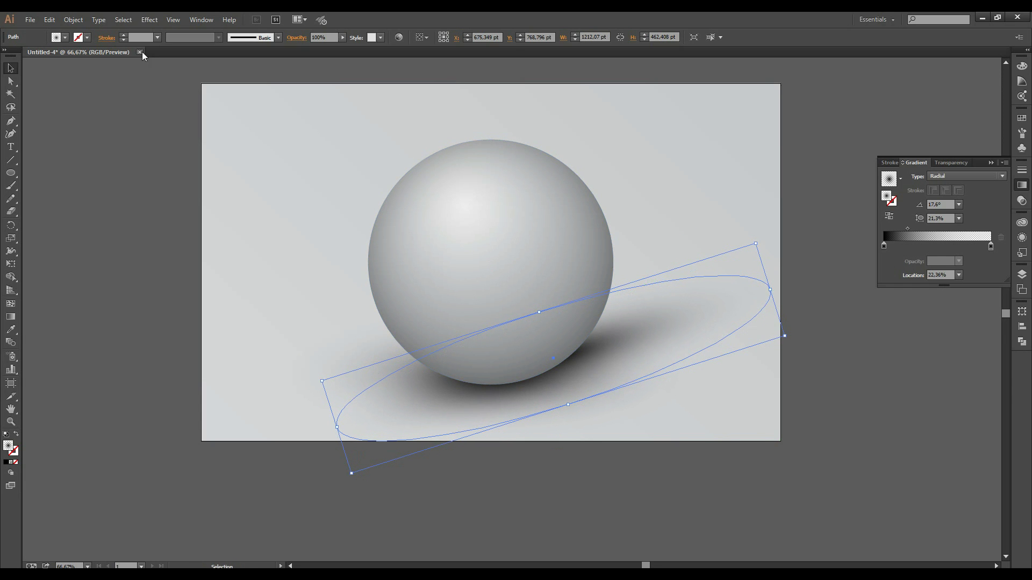
click(342, 38)
Lower the tilted shadow to 77% opacity and the flat shadow to 81% opacity.
drag(329, 48, 334, 46)
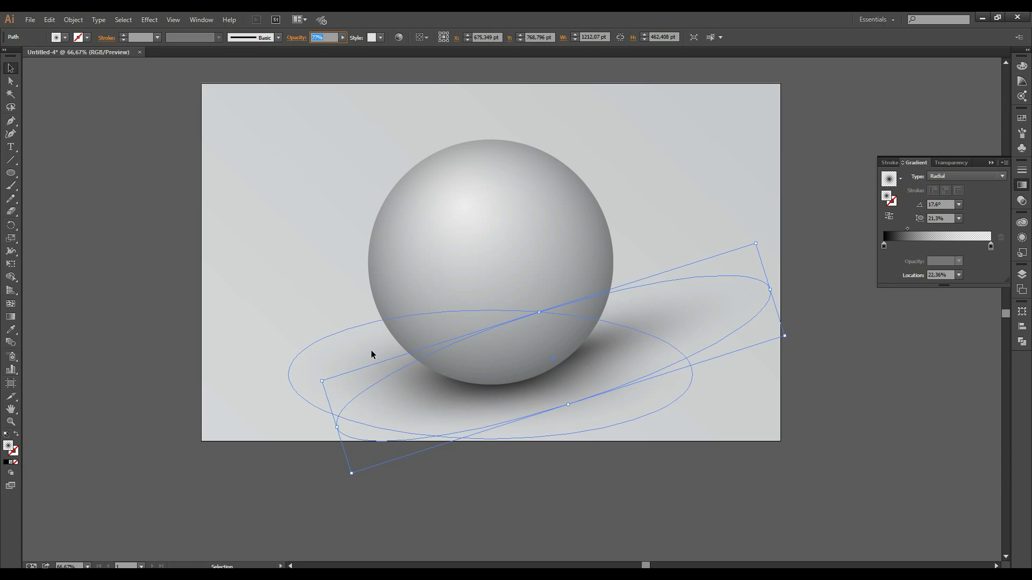
key(ctrl+z)
click(343, 37)
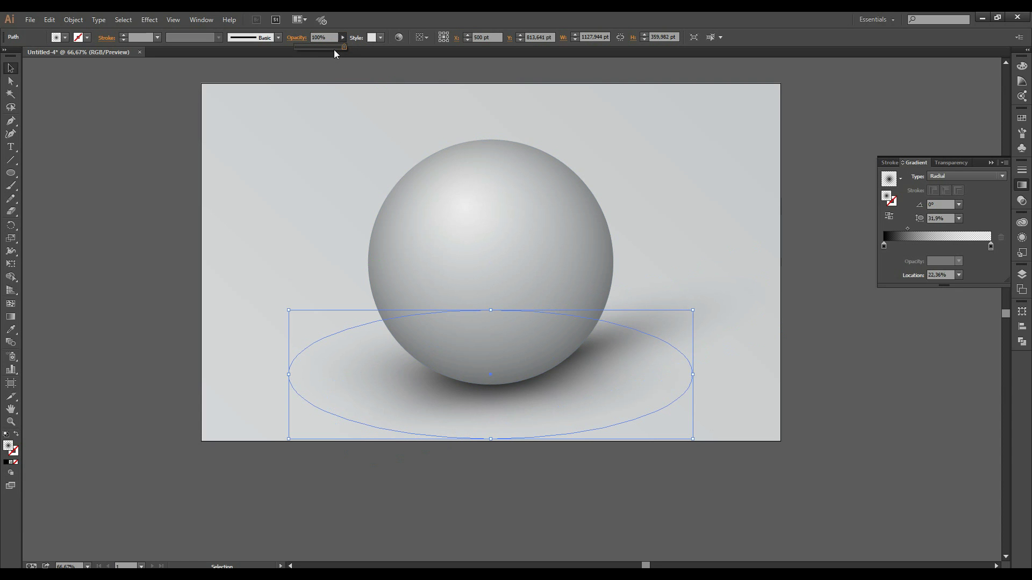
drag(334, 48, 337, 51)
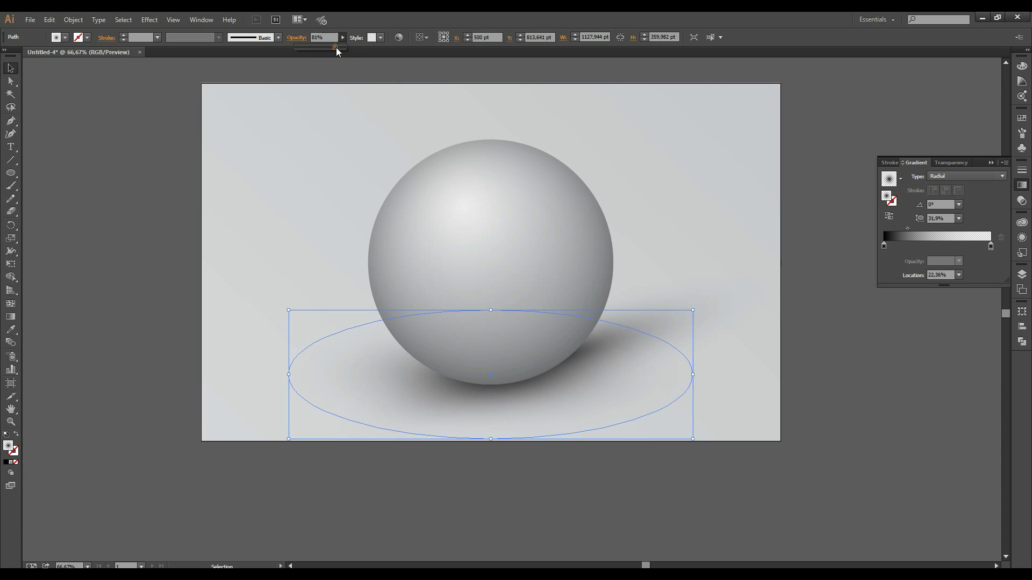
click(295, 196)
click(794, 146)
click(988, 164)
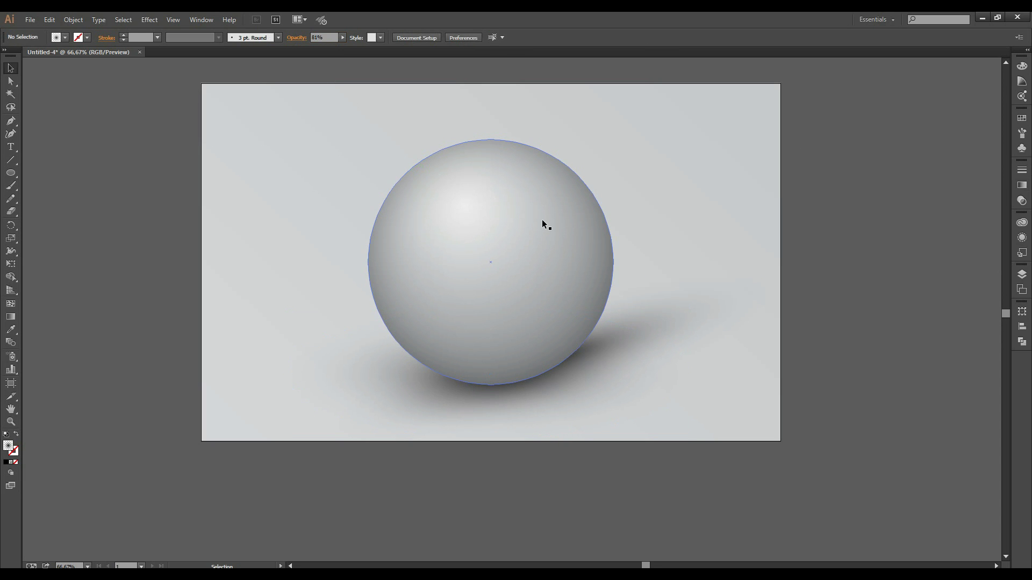
scroll(542, 225, up, 1)
scroll(542, 221, down, 1)
scroll(541, 223, up, 1)
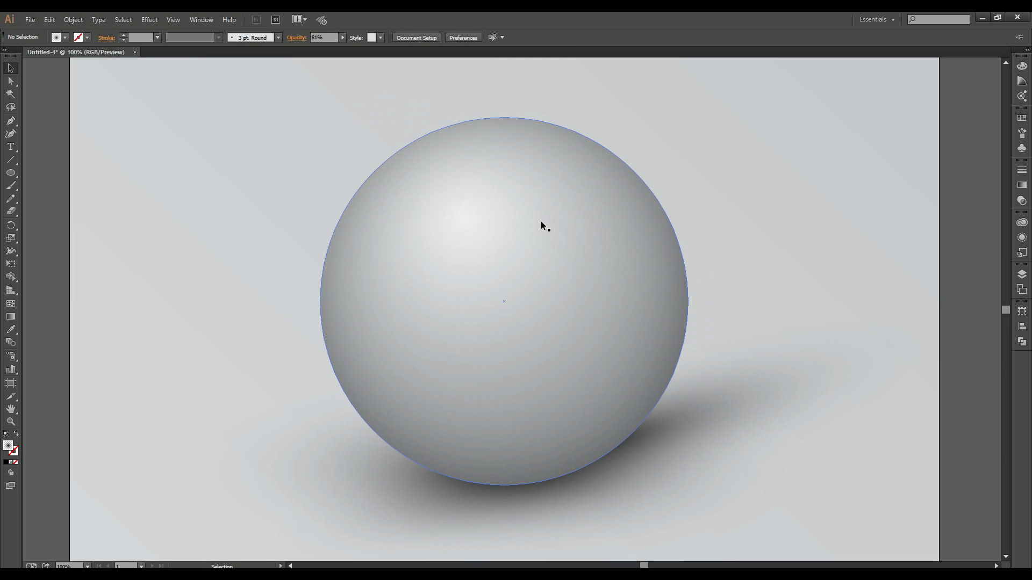
scroll(541, 221, down, 1)
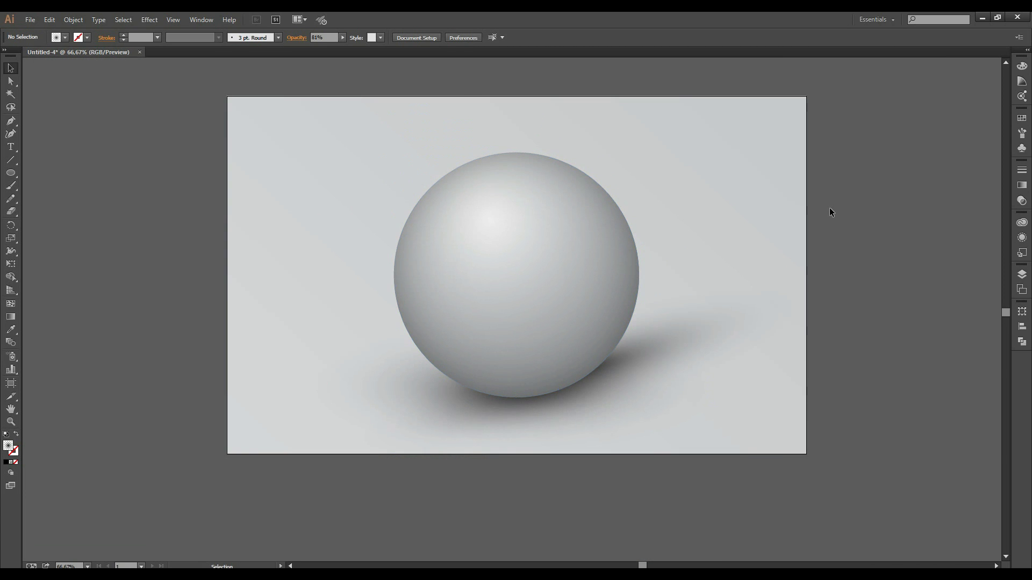
key(alt)
scroll(307, 128, up, 1)
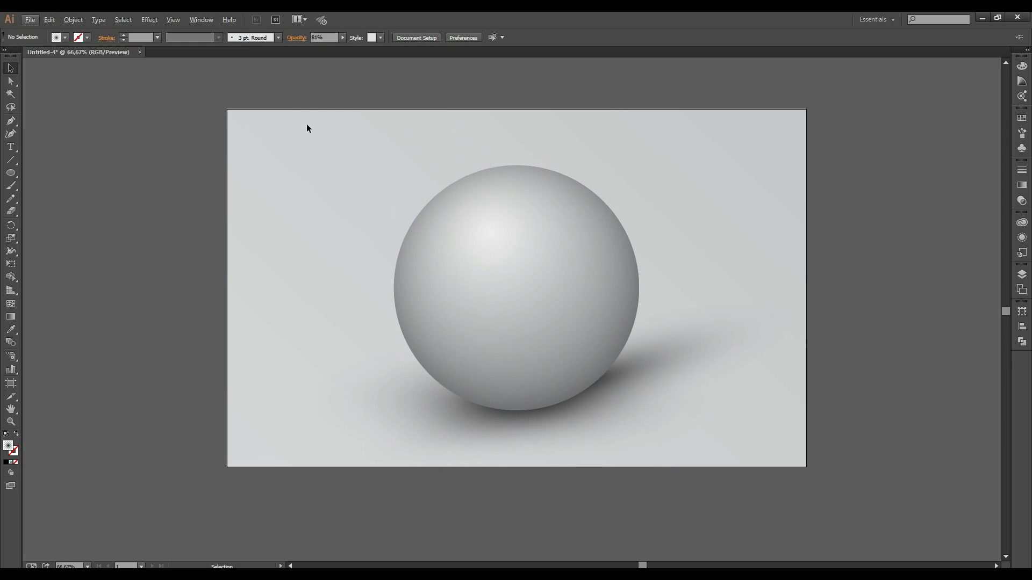